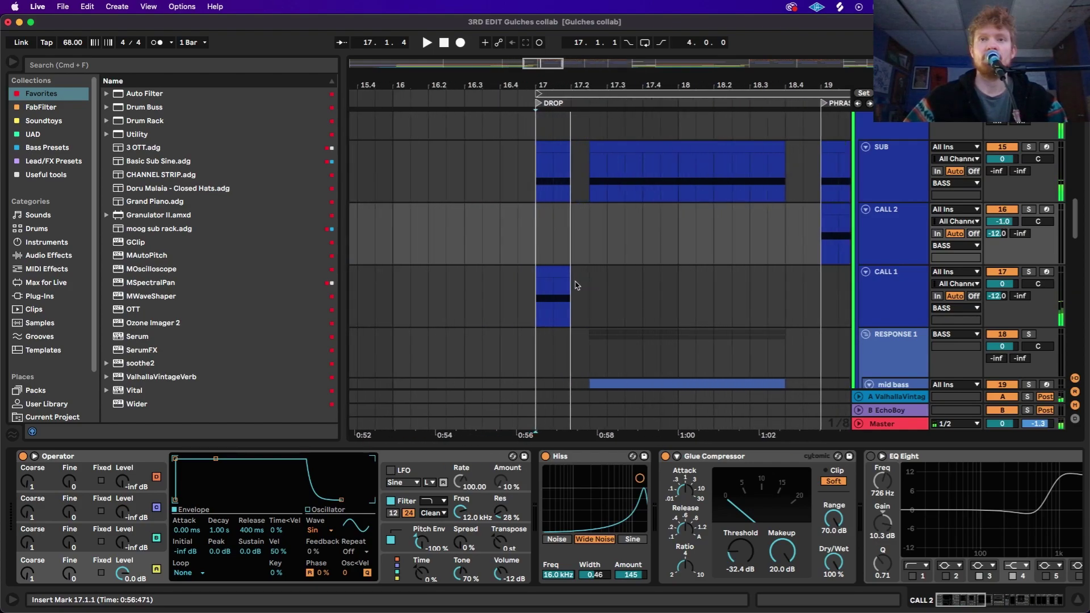
- Select the CALL 1 track and show the pitch envelope settings of its Operator
click(889, 296)
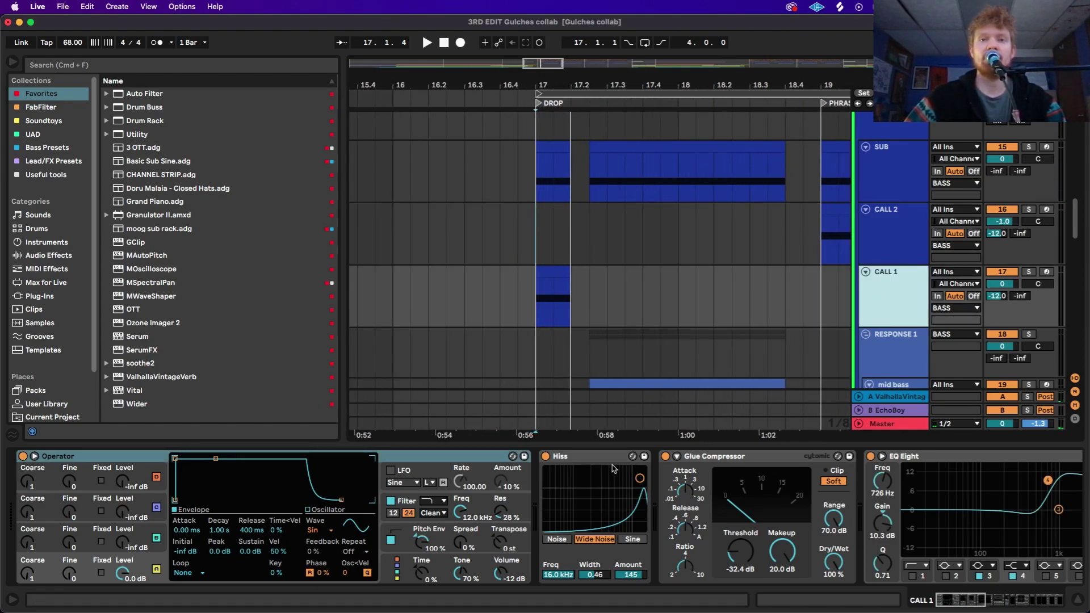
scroll(613, 468, right, 3)
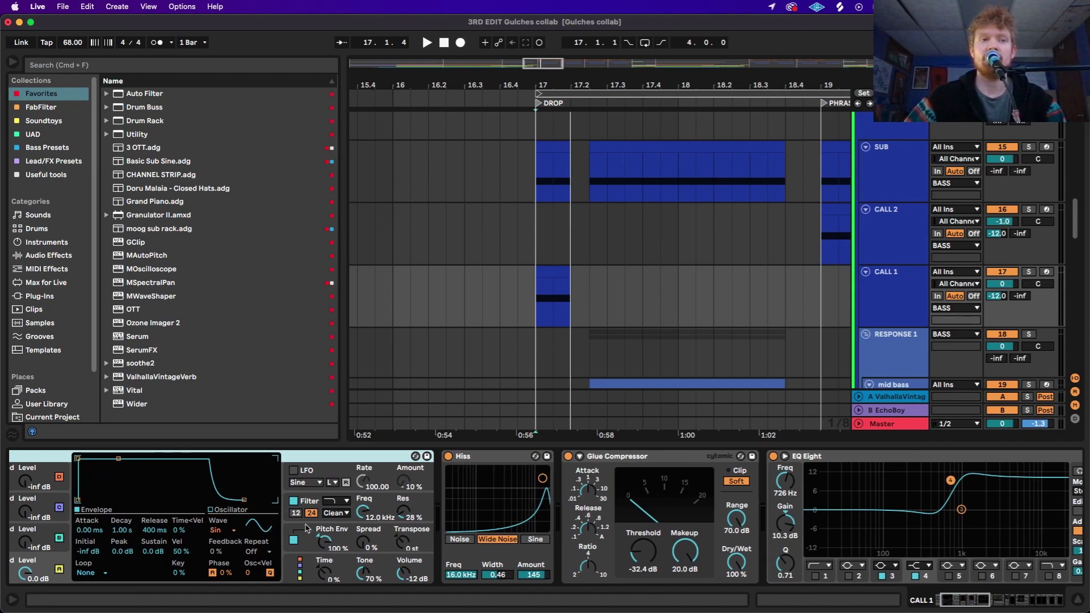
scroll(306, 528, left, 3)
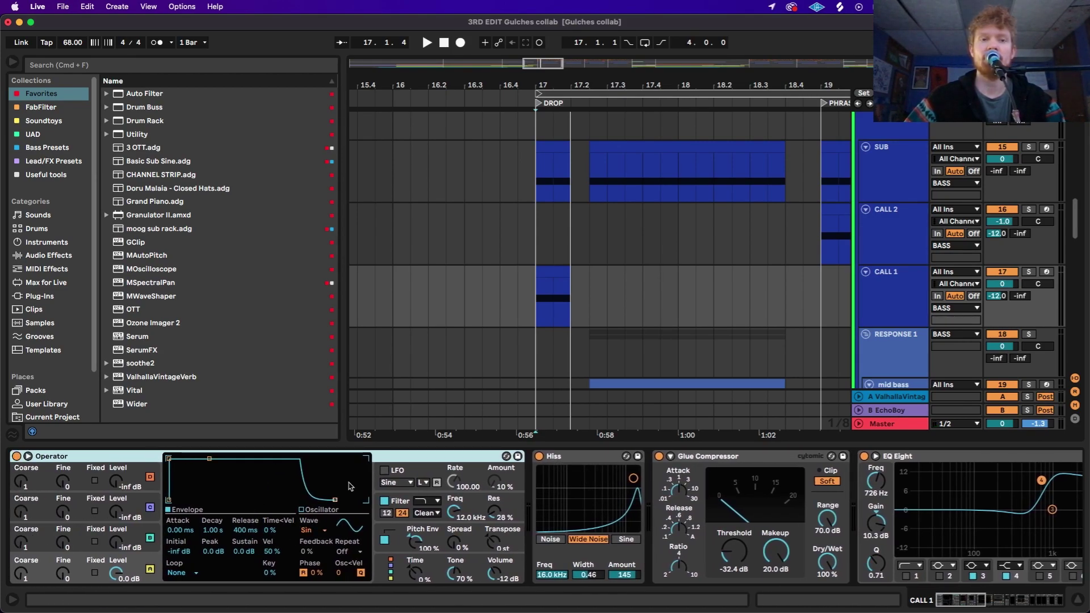
click(404, 538)
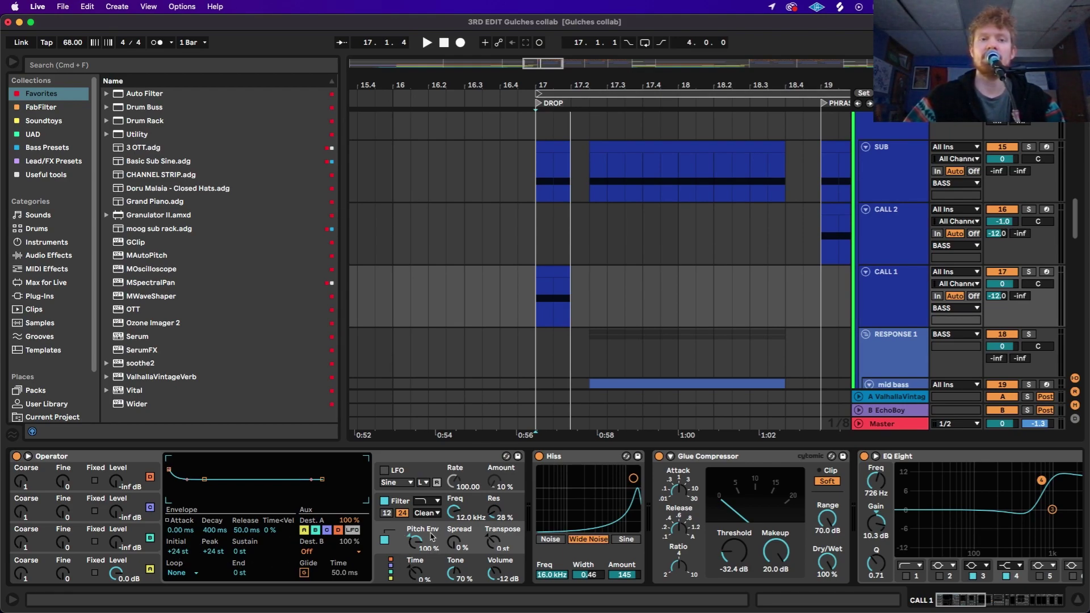
- Play the drop and review CALL 1's effects from Hiss and Glue Compressor through EQ Eight to Amp
key(space)
scroll(510, 500, right, 2)
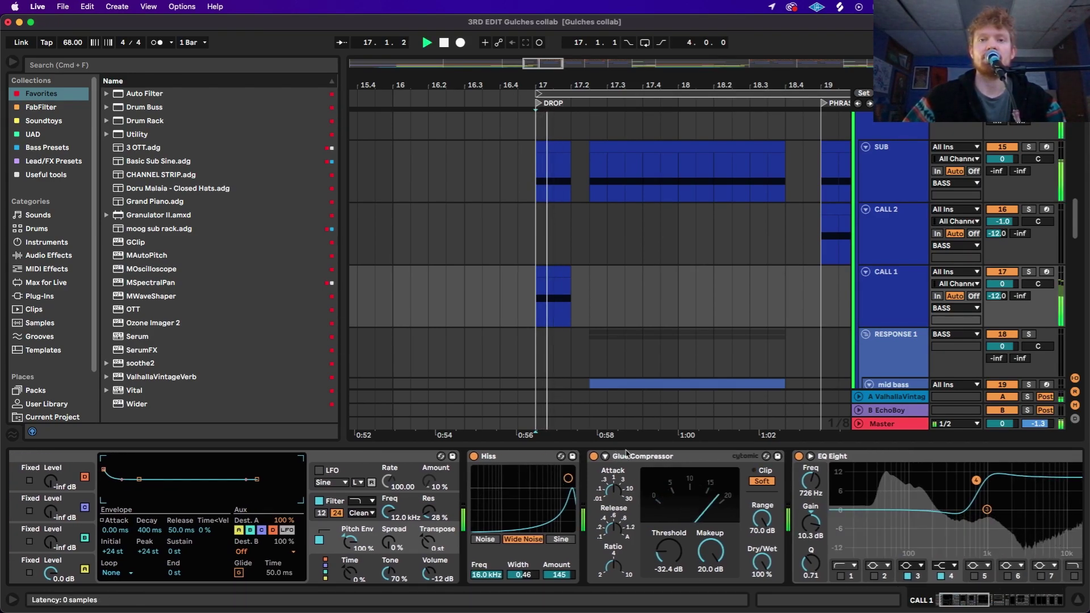
scroll(658, 462, right, 4)
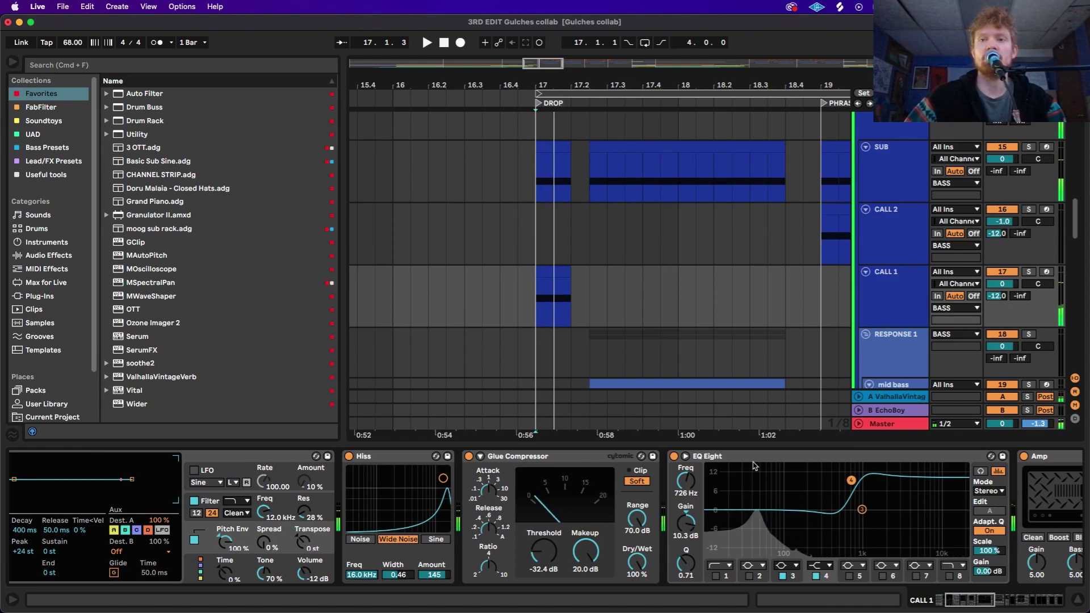
scroll(738, 462, right, 5)
scroll(767, 461, right, 12)
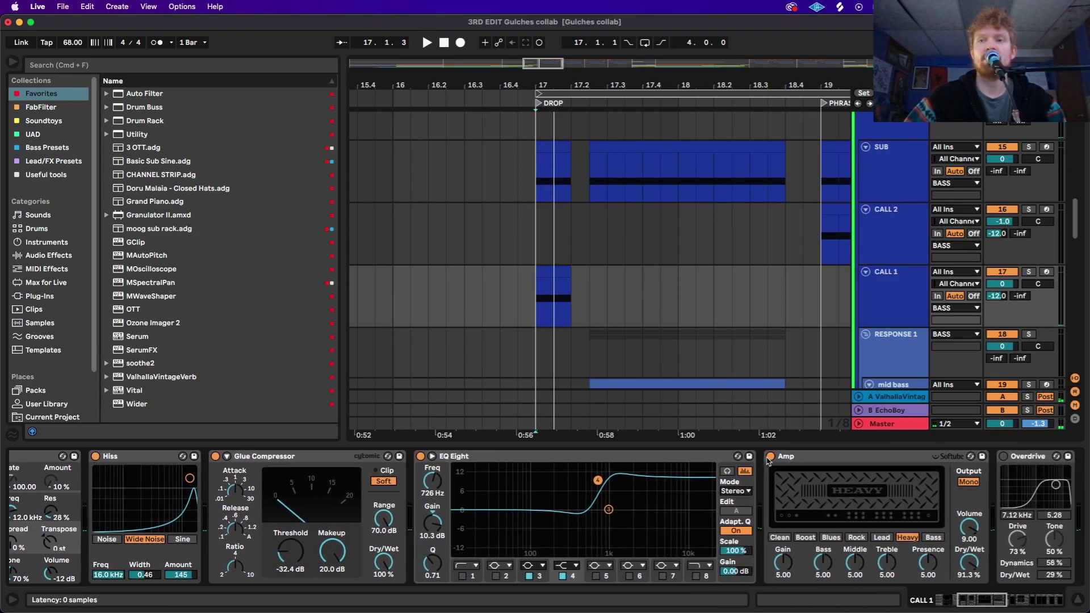
scroll(766, 461, right, 1)
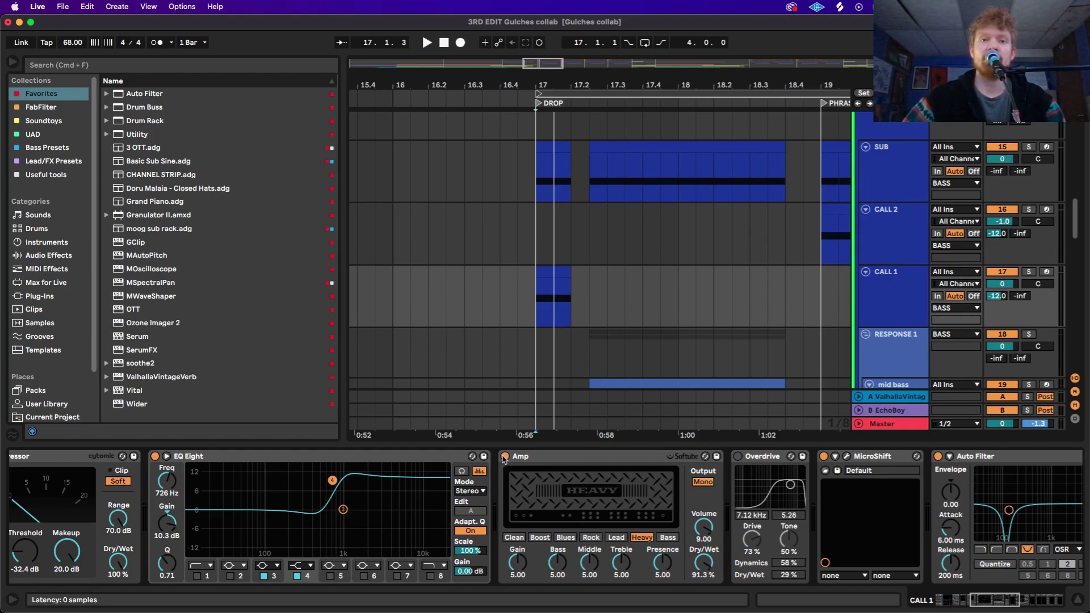
- Compare the drop with CALL 1's Amp switched off and switched back on
click(505, 456)
key(space)
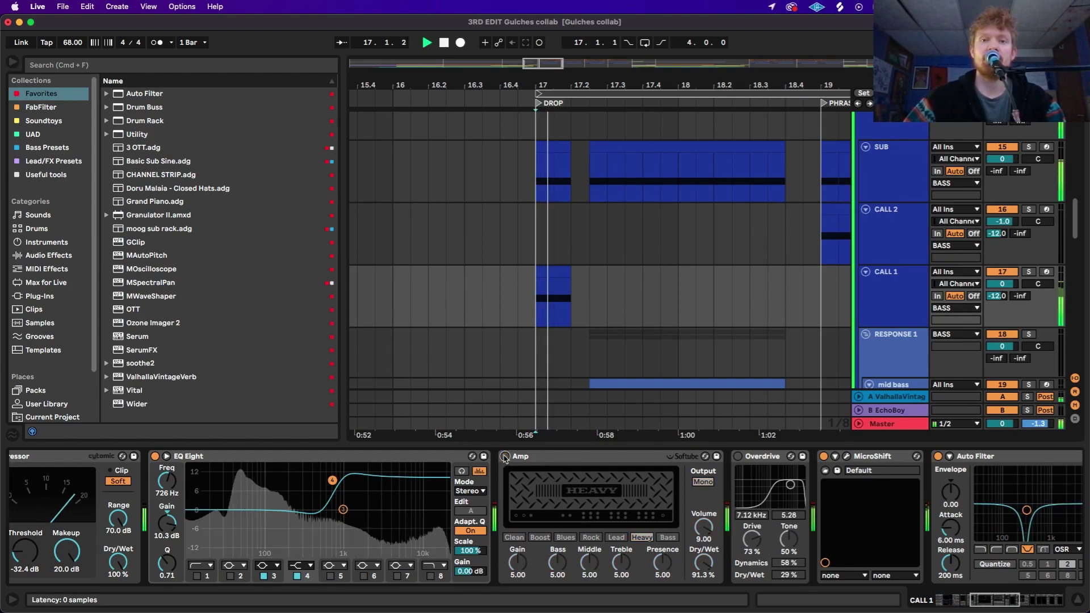
key(space)
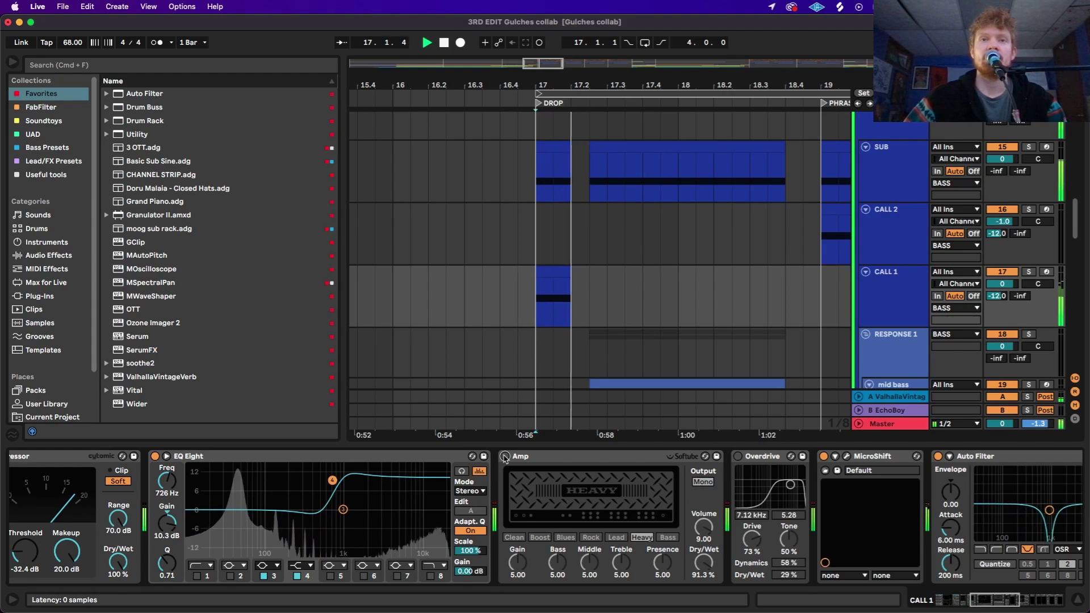
key(space)
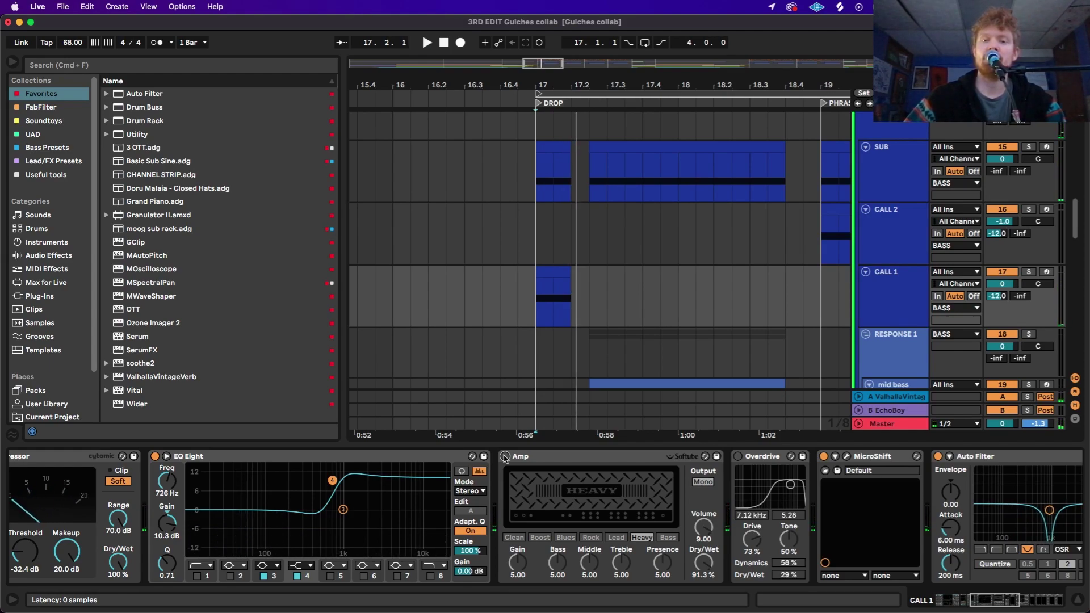
click(505, 456)
key(space)
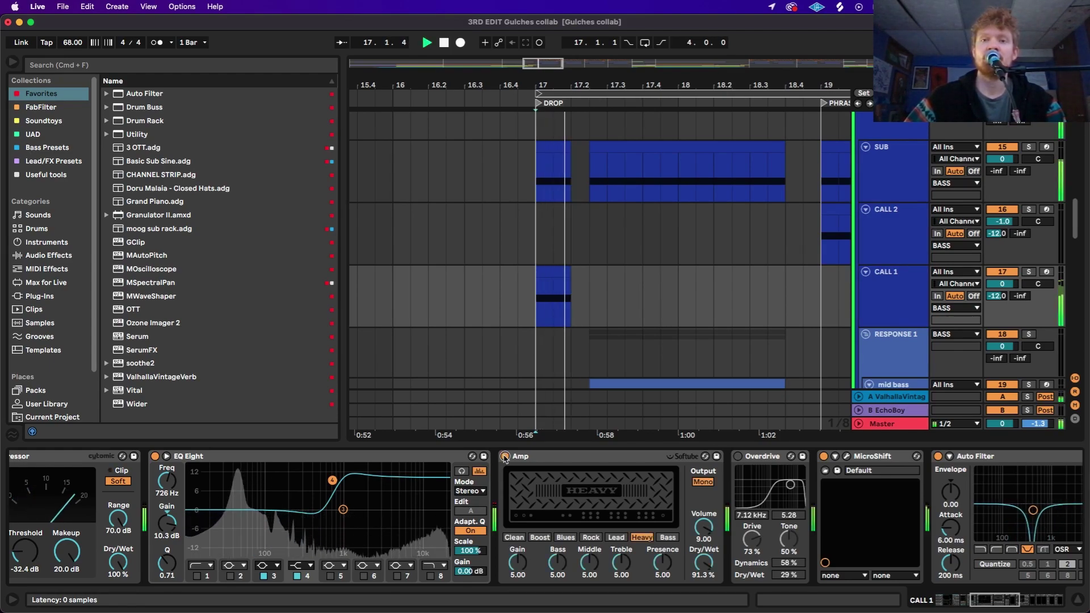
key(space)
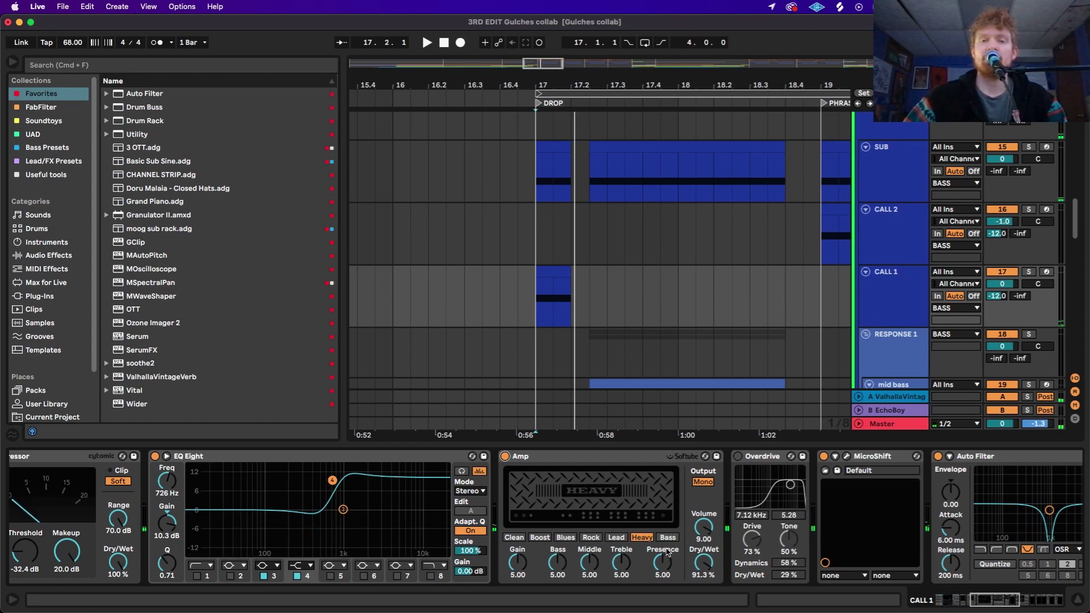
- Audition the Clean, Boost and Blues models of CALL 1's Amp on the start of the drop
click(514, 538)
key(space)
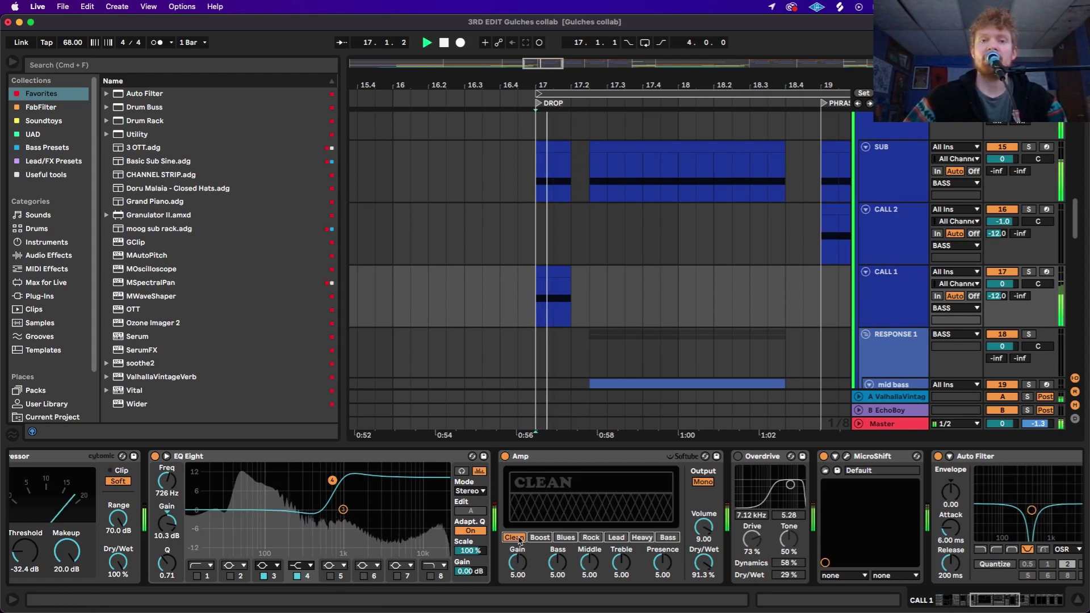
click(540, 537)
key(space)
key(space)
click(565, 538)
key(space)
key(space)
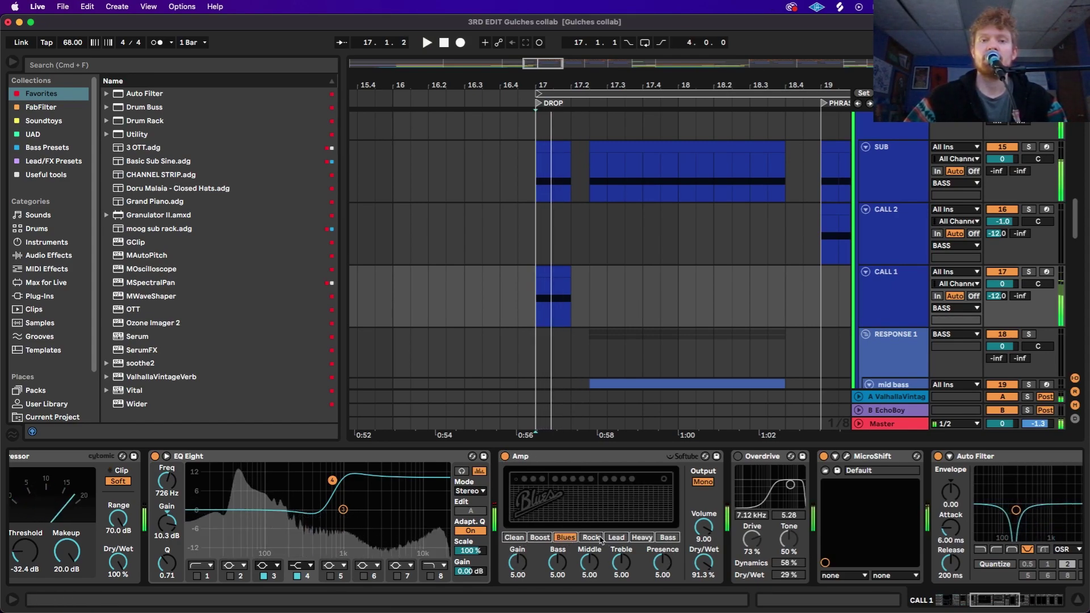
- Audition the Amp's Rock and Lead models on the drop, and return to Heavy for comparison
click(591, 538)
key(space)
key(space)
click(615, 537)
key(space)
key(space)
click(641, 537)
key(space)
key(space)
key(space)
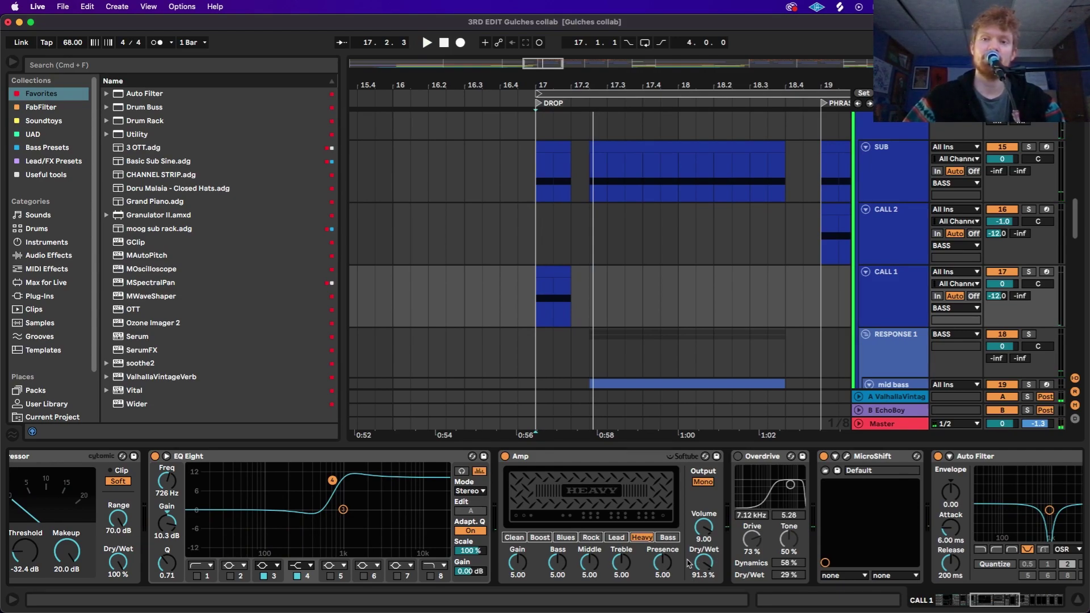
- Open the MicroShift plug-in on CALL 1, inspect its settings and close it
scroll(619, 496, right, 3)
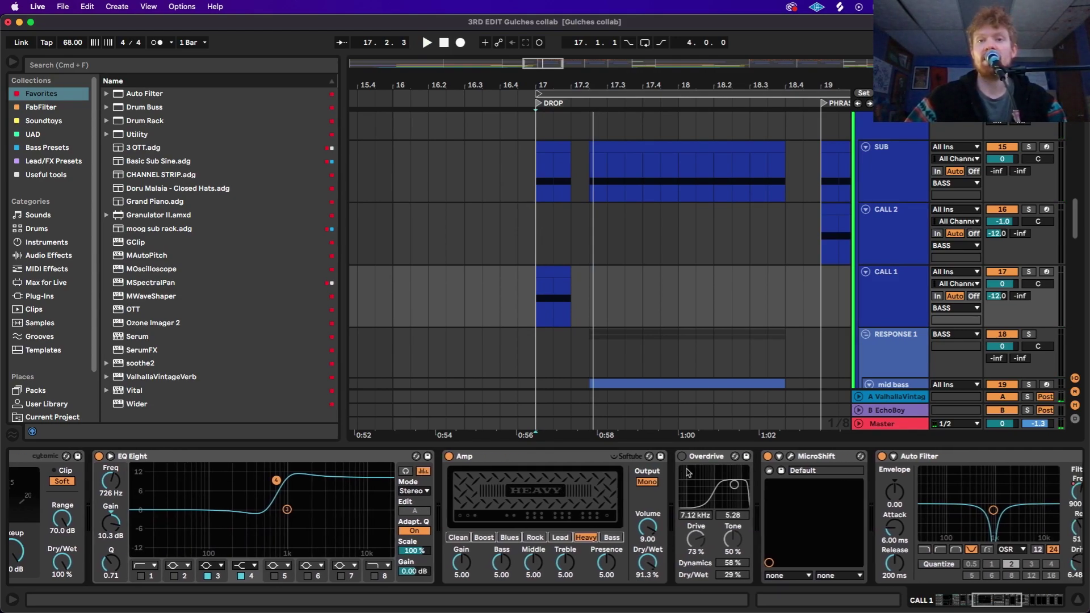
scroll(714, 465, right, 3)
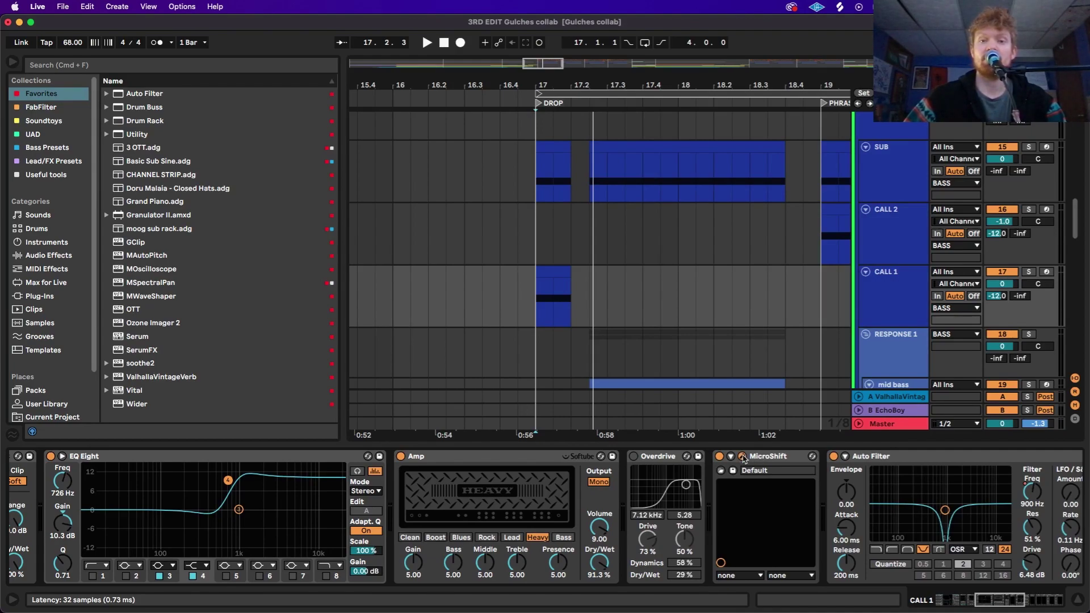
click(742, 456)
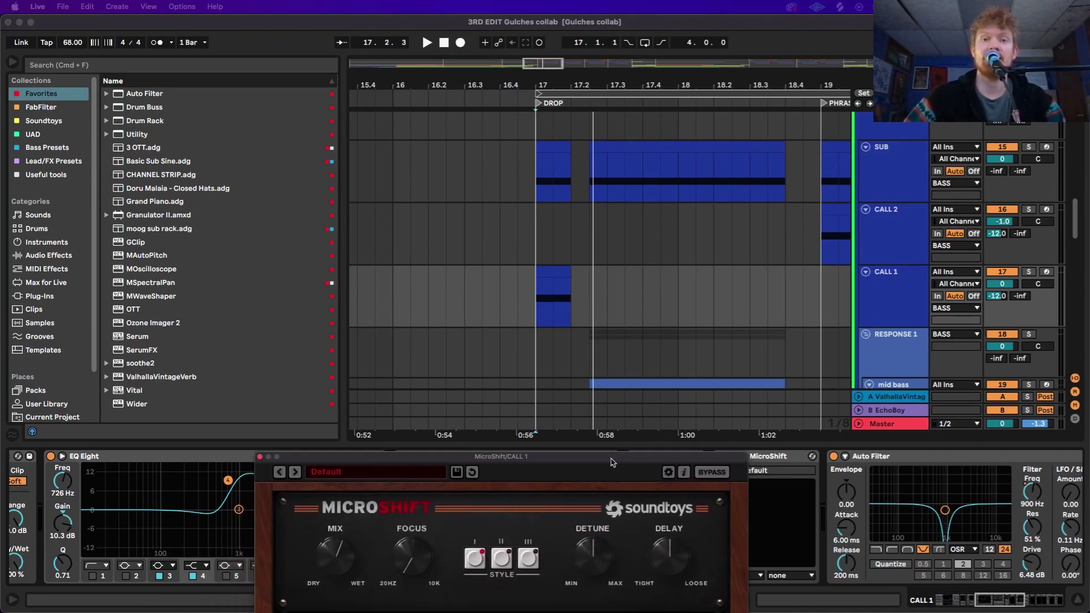
drag(626, 416, 625, 416)
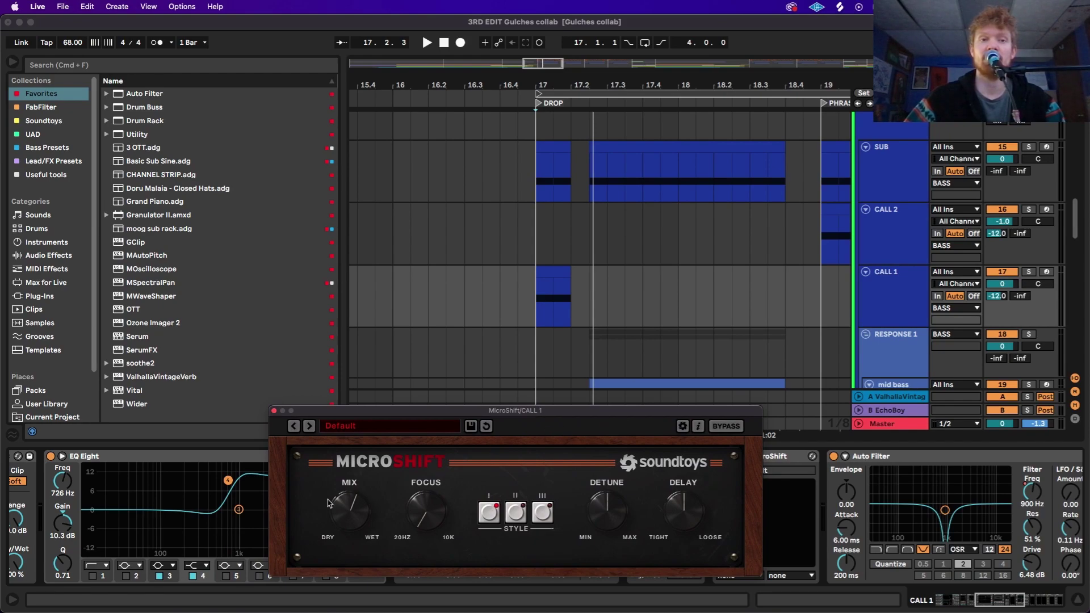
click(274, 411)
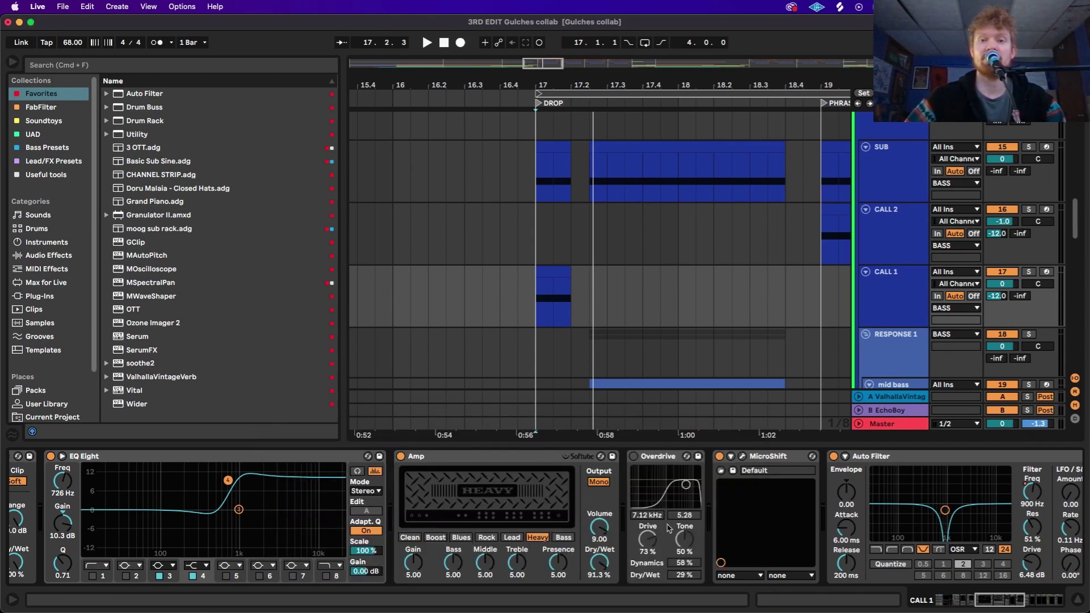
- Play the drop while examining the Auto Filter's notch movement and settings on CALL 1
scroll(829, 504, right, 3)
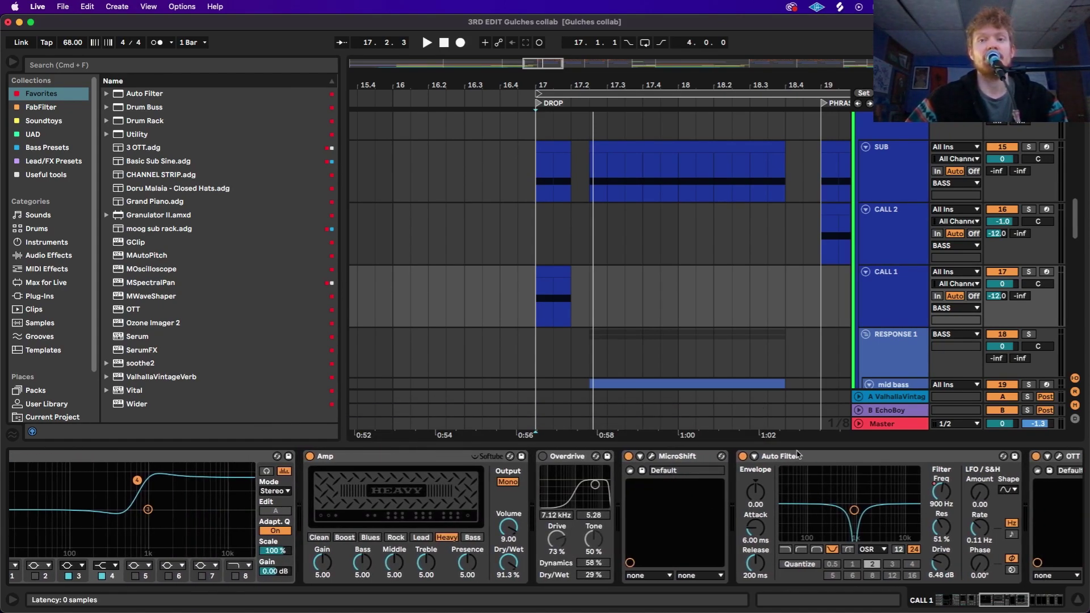
key(space)
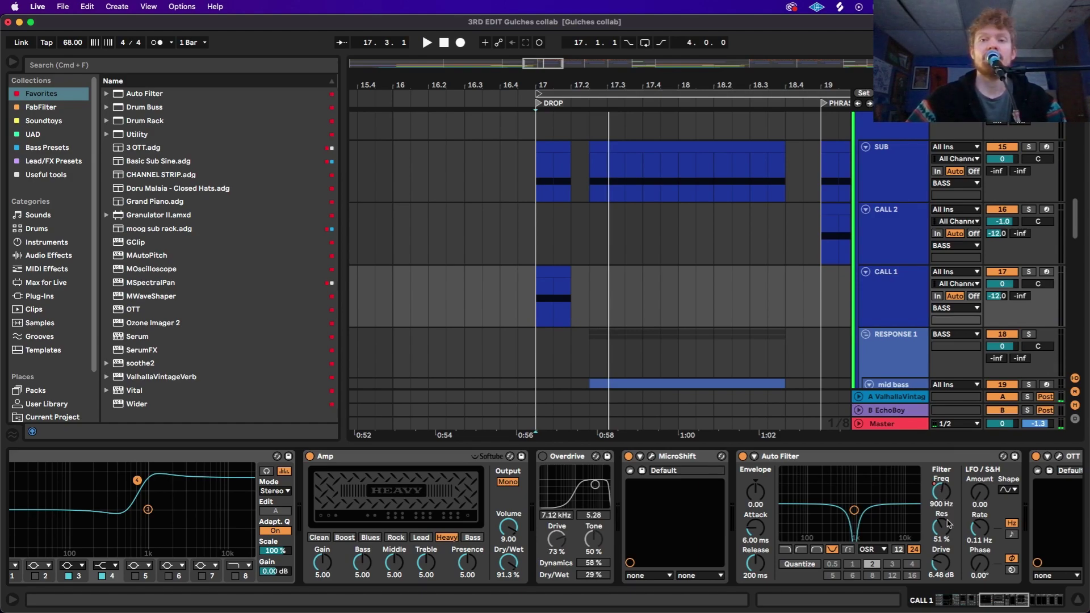
scroll(931, 495, right, 3)
scroll(885, 500, right, 1)
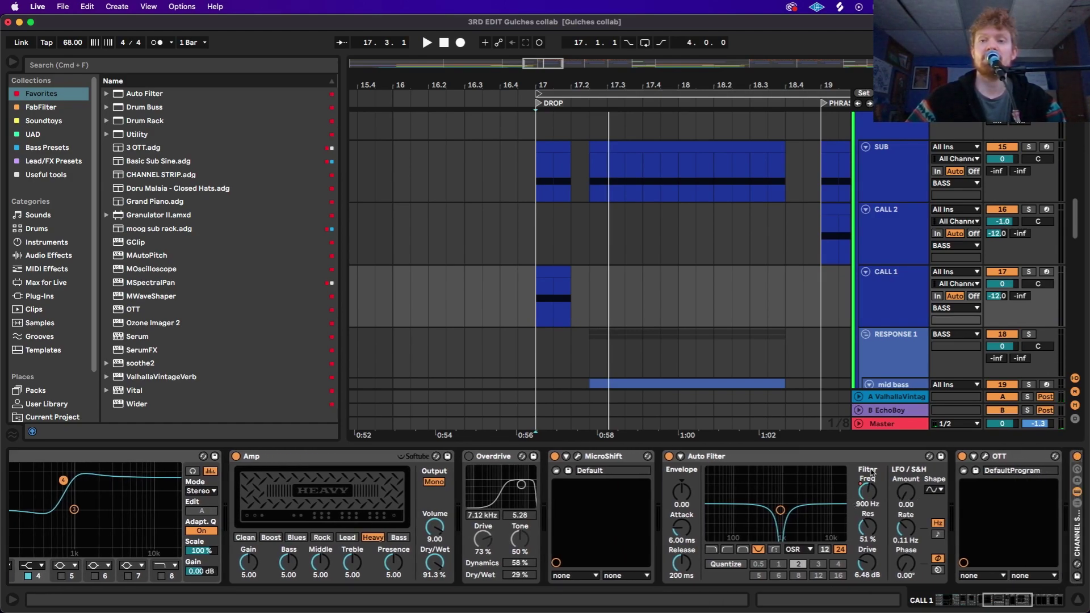
key(space)
key(space)
- Open the OTT plug-in on CALL 1 and audition the drop with OTT switched off
scroll(806, 518, right, 6)
scroll(805, 516, right, 2)
click(832, 457)
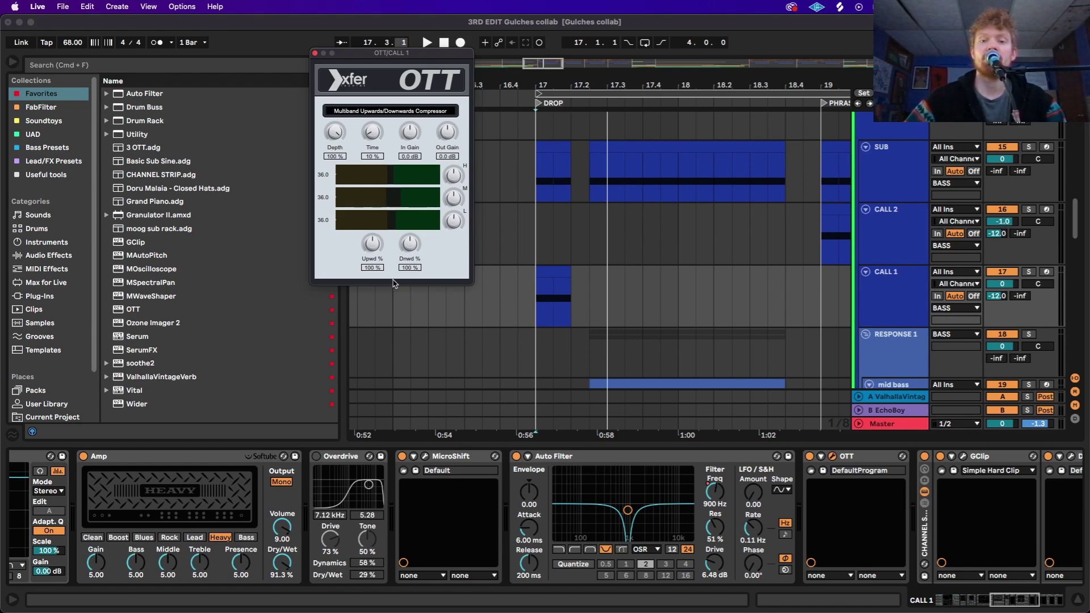
click(809, 457)
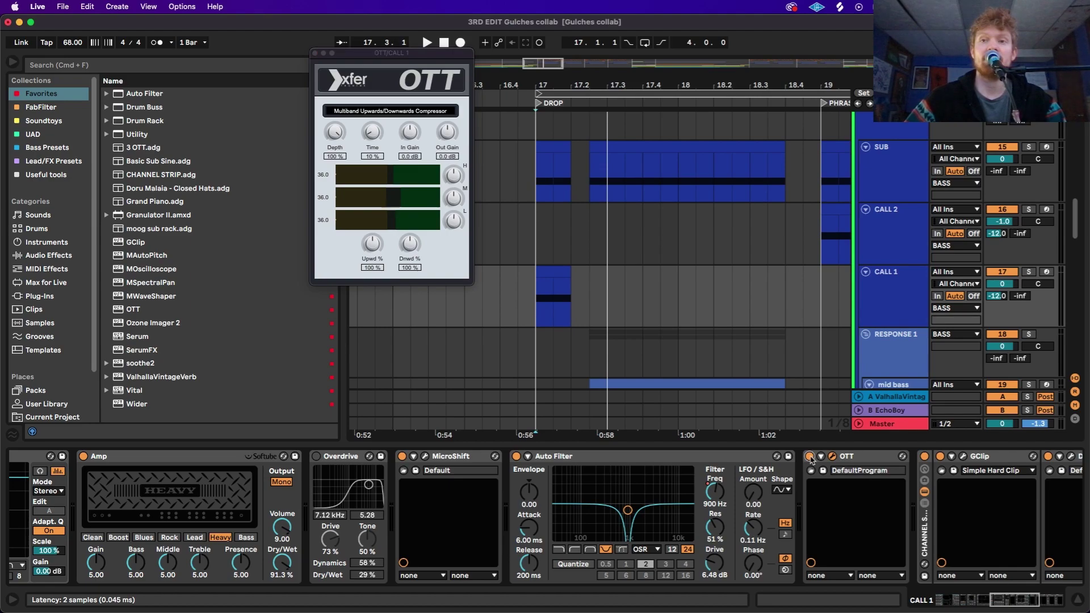
key(space)
key(space)
key(space)
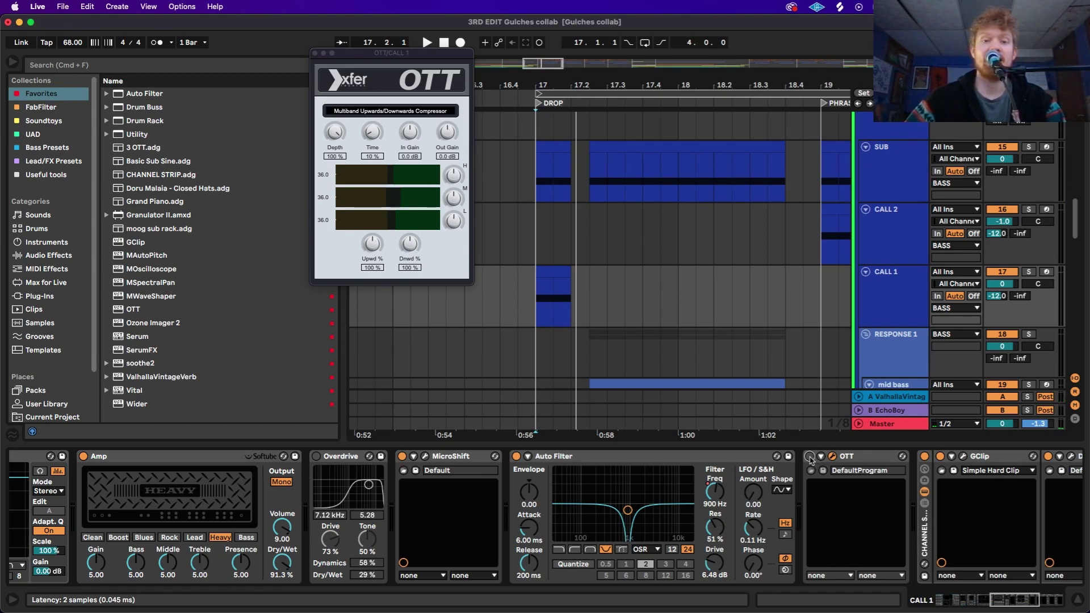
- Switch OTT back on, play the drop for comparison and close the plug-in window
click(810, 456)
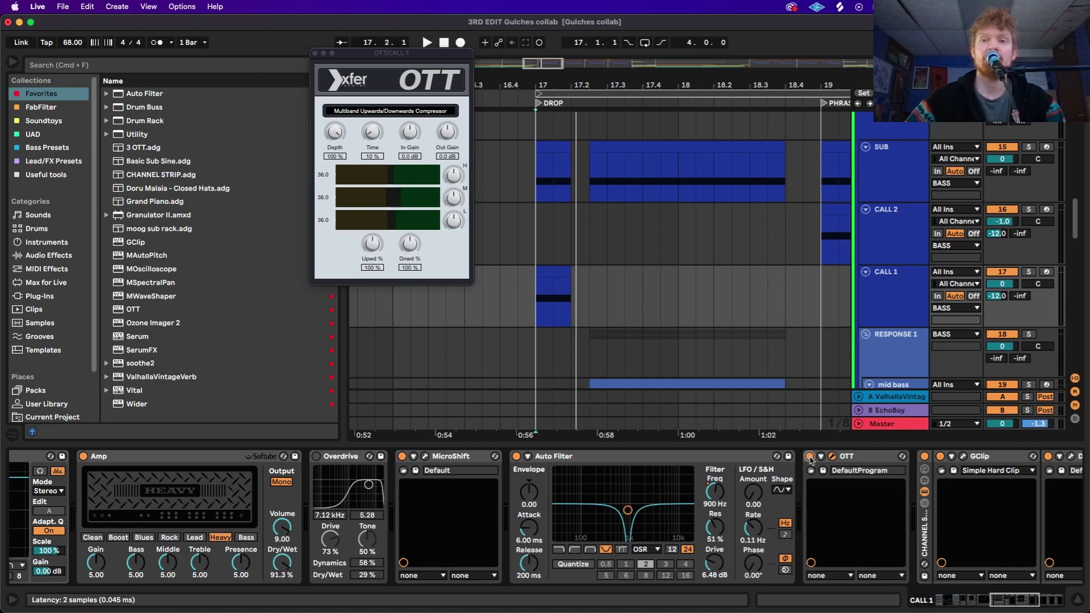
key(space)
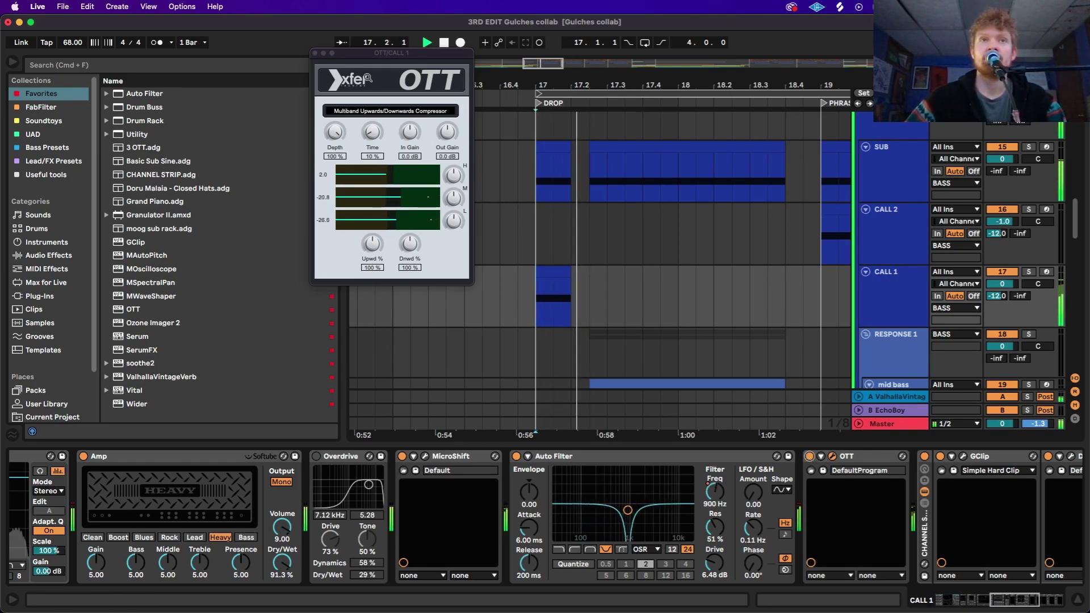
key(space)
click(315, 53)
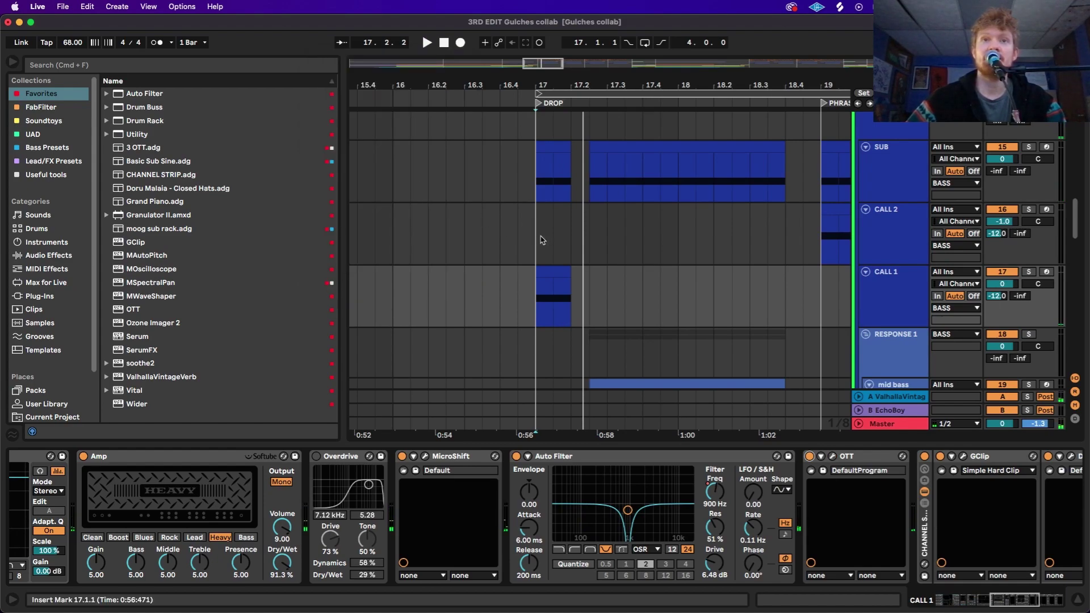
- Inspect the SUB track's Operator and effects chain, and solo the track
scroll(552, 237, right, 3)
scroll(552, 238, up, 3)
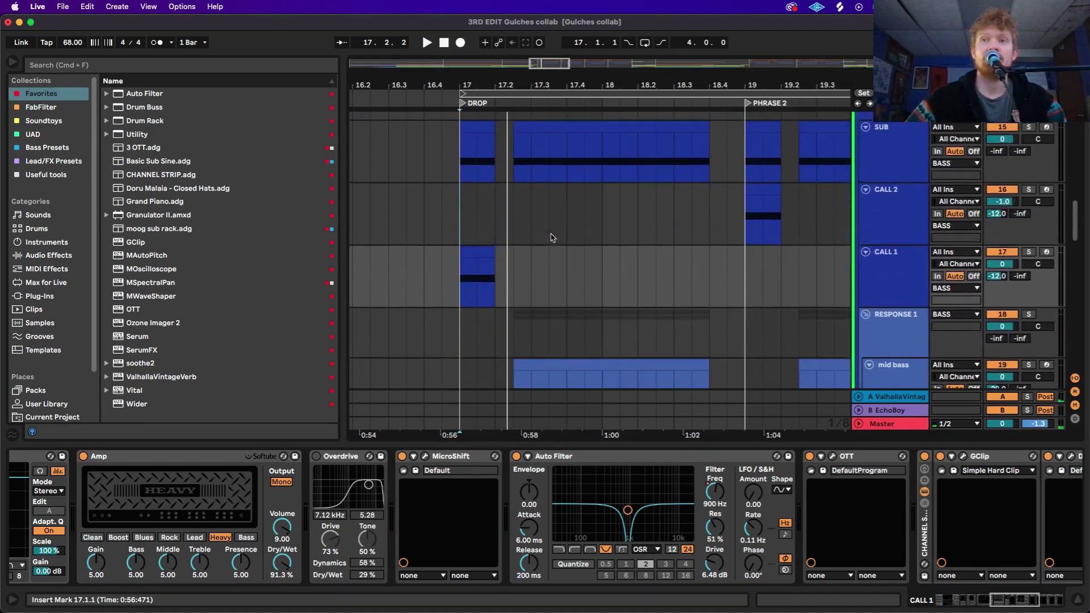
scroll(894, 223, up, 1)
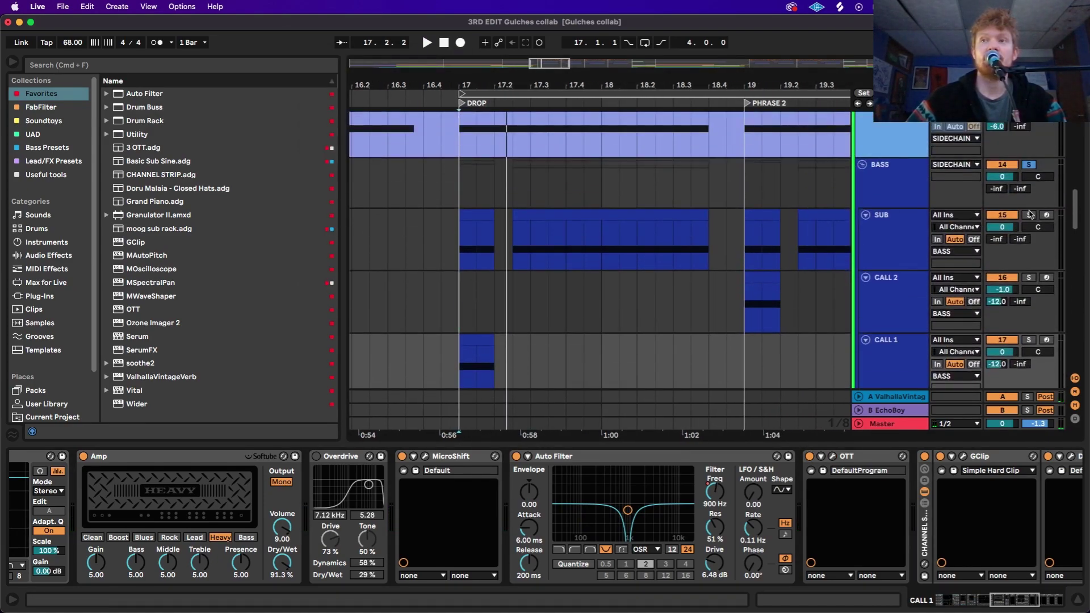
click(879, 238)
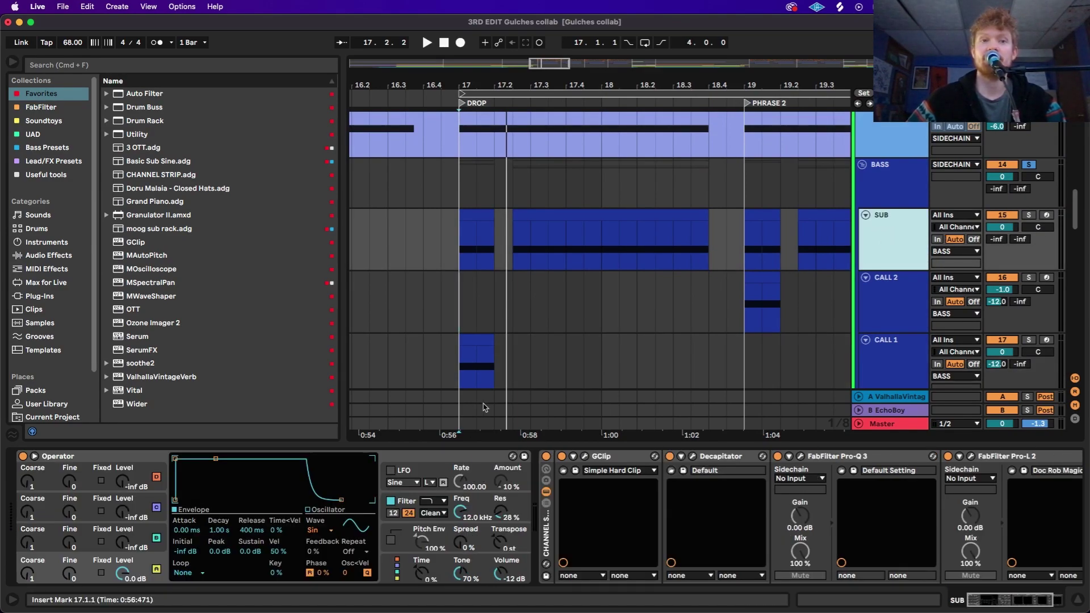
click(683, 515)
scroll(683, 515, right, 3)
scroll(684, 515, left, 3)
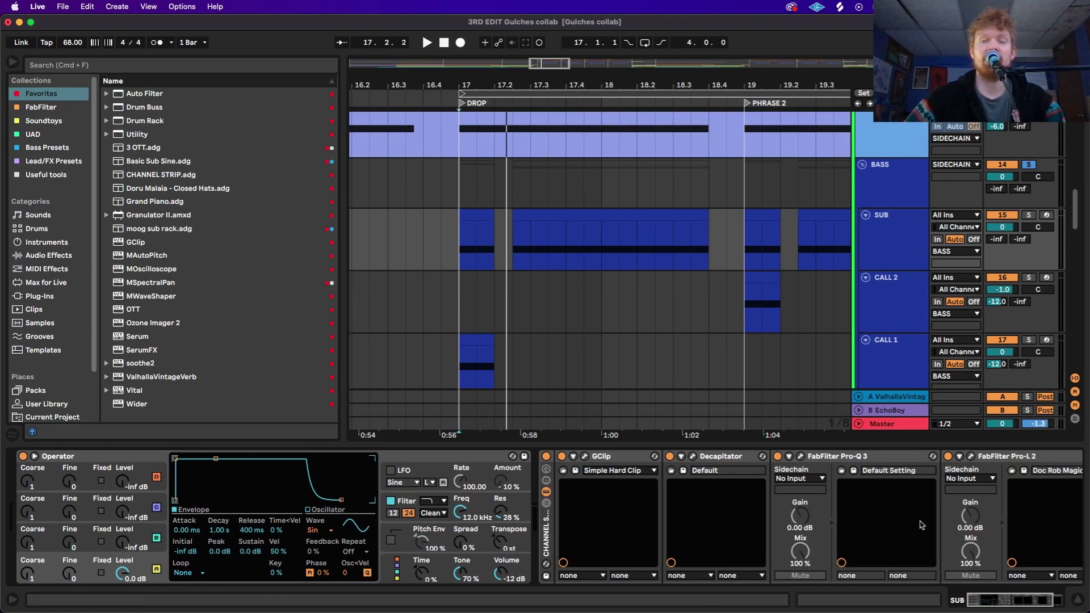
click(1029, 215)
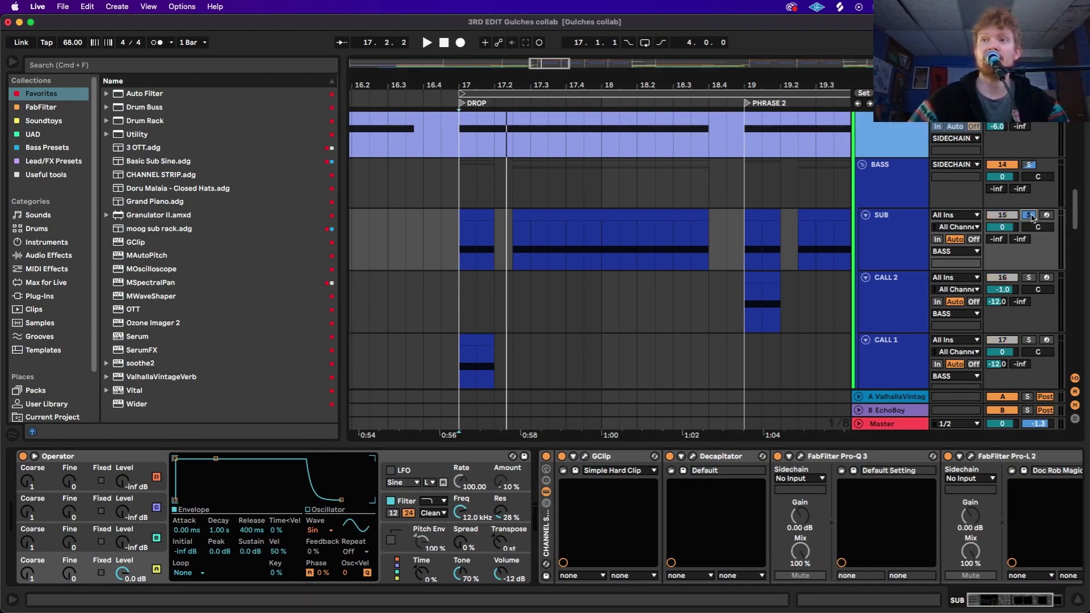
- Audition the soloed SUB track, take it out of solo and play the drop's opening with the other basses
key(space)
key(space)
key(space)
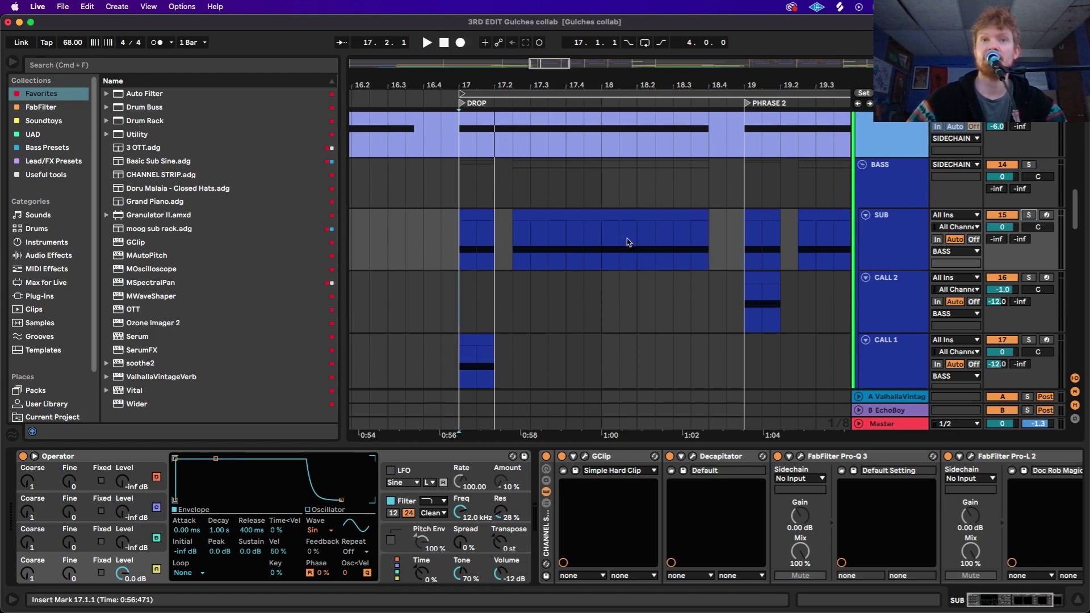
key(space)
key(space)
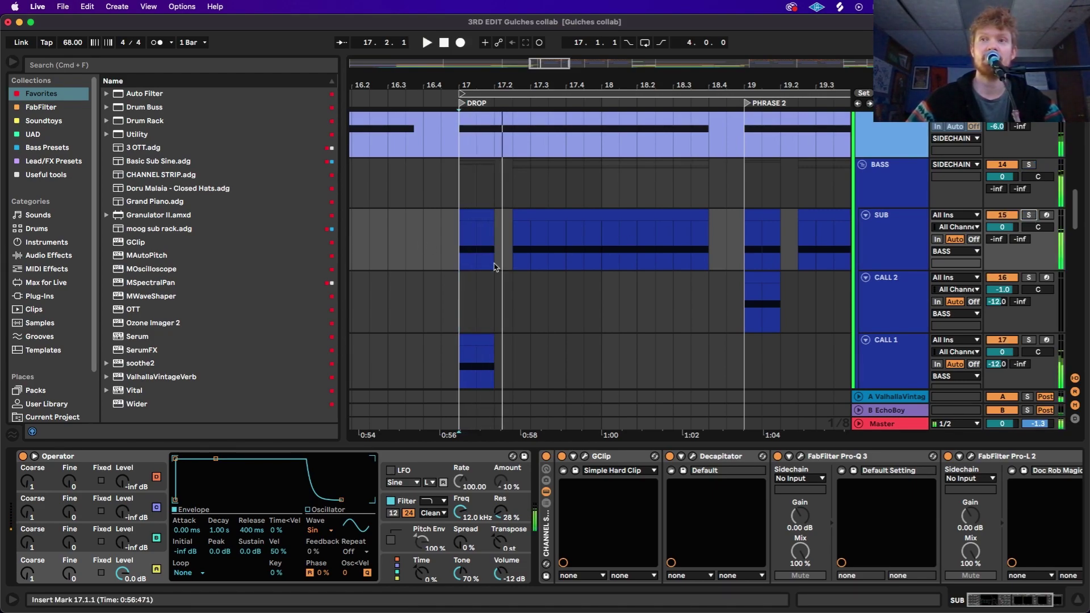
- Play the drop from 17.1.1 while examining how the SUB, CALL 1 and RESPONSE 1 clips line up
scroll(511, 311, down, 5)
scroll(578, 313, up, 5)
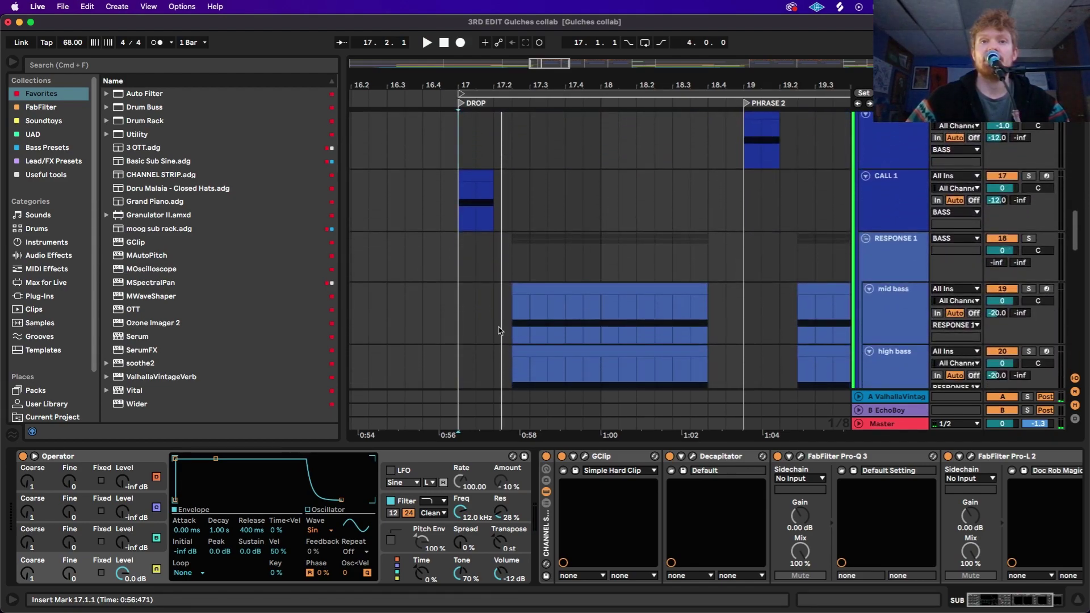
key(space)
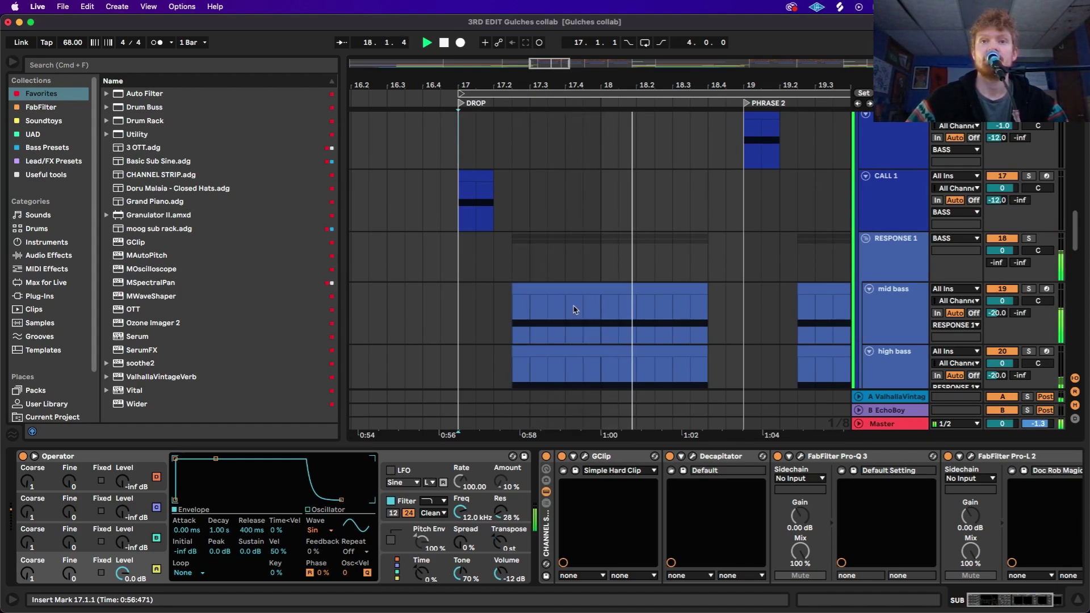
scroll(592, 260, up, 3)
scroll(592, 259, up, 2)
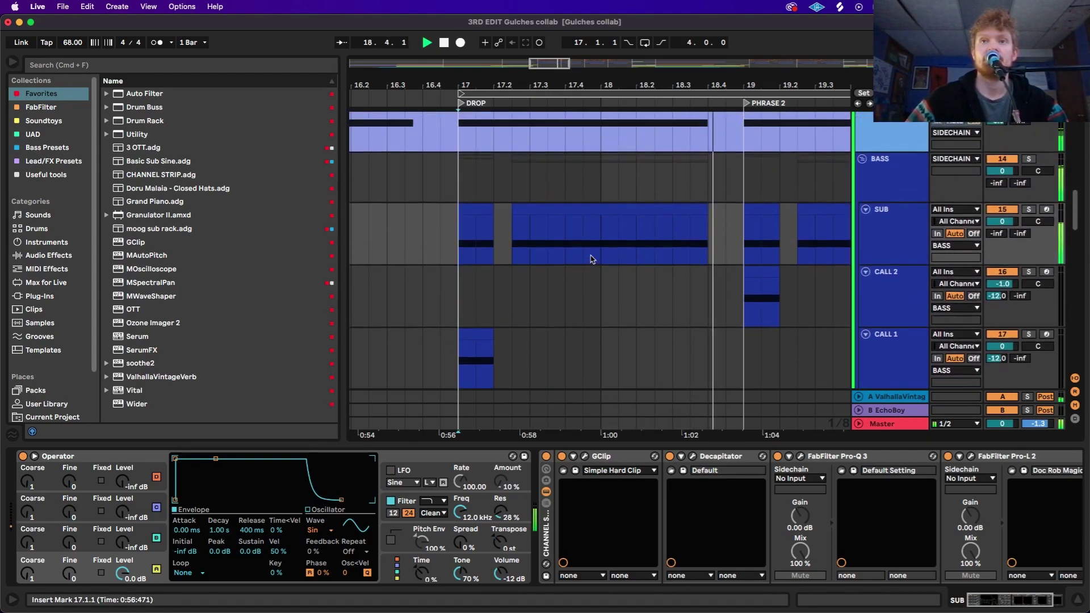
key(space)
scroll(592, 260, down, 3)
scroll(592, 260, up, 3)
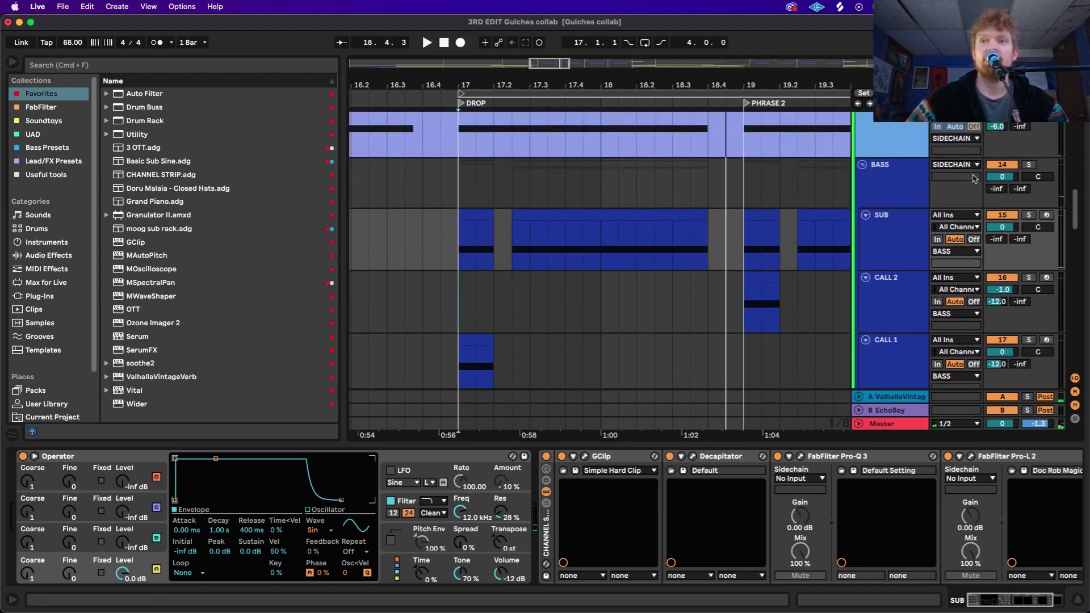
- Solo the SUB track and play its second drop clip from 17.2.3
click(908, 244)
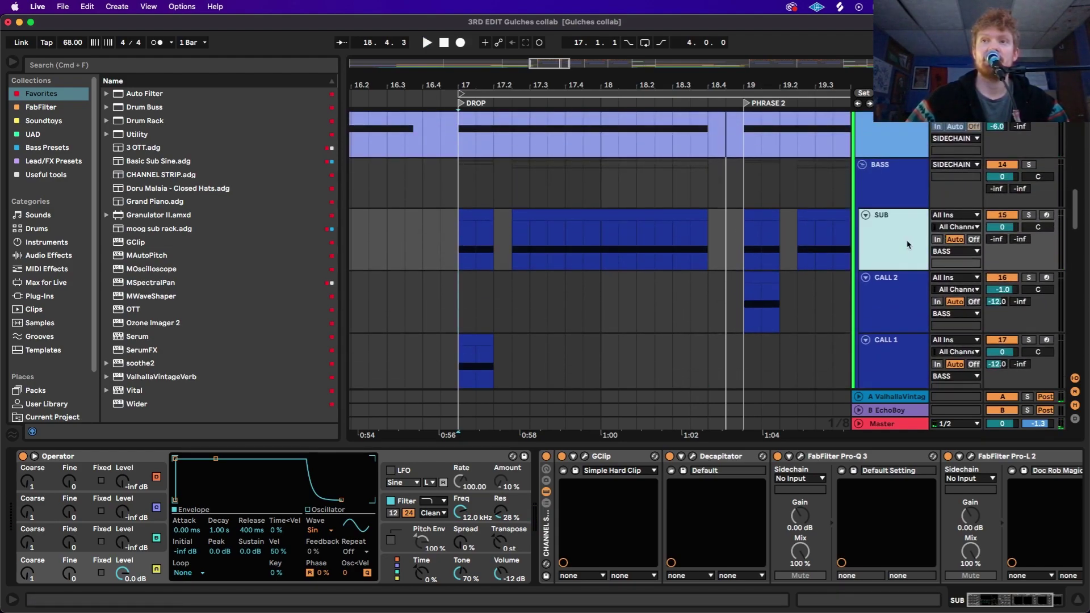
click(1029, 216)
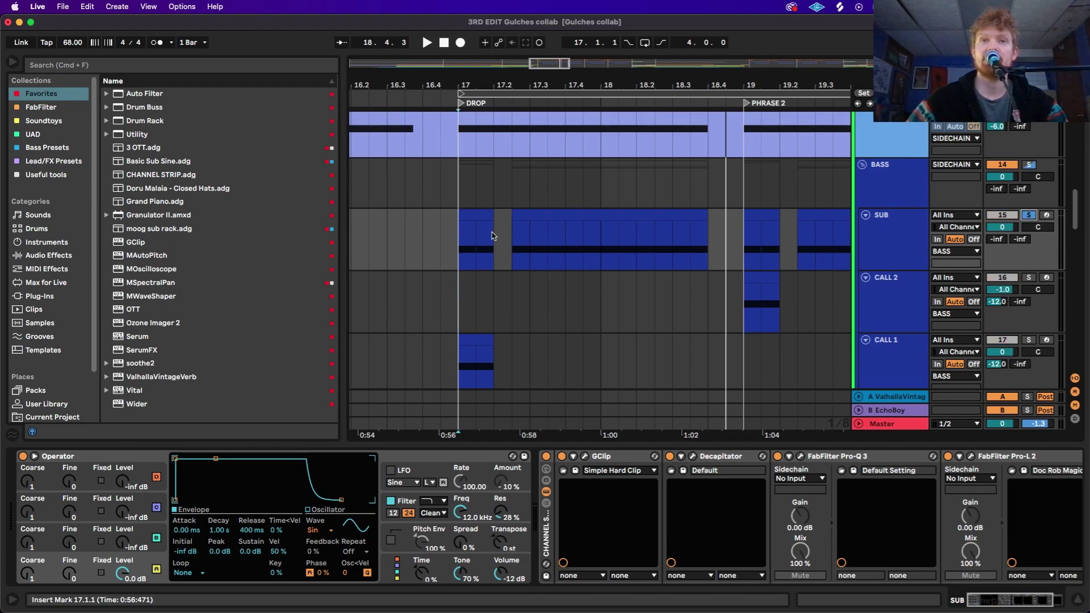
click(513, 237)
key(space)
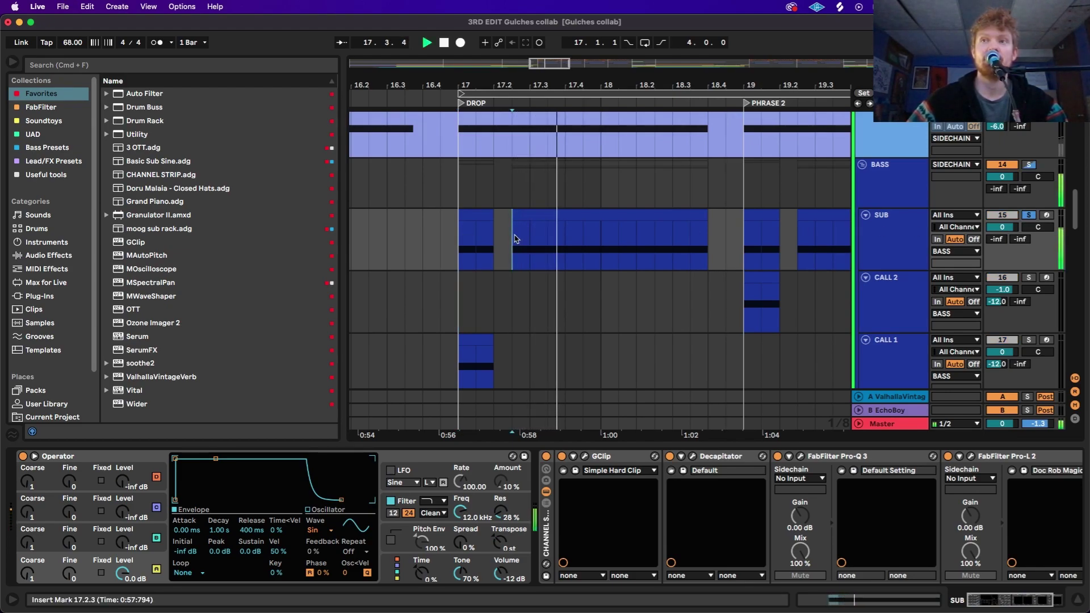
key(space)
key(space)
key(space)
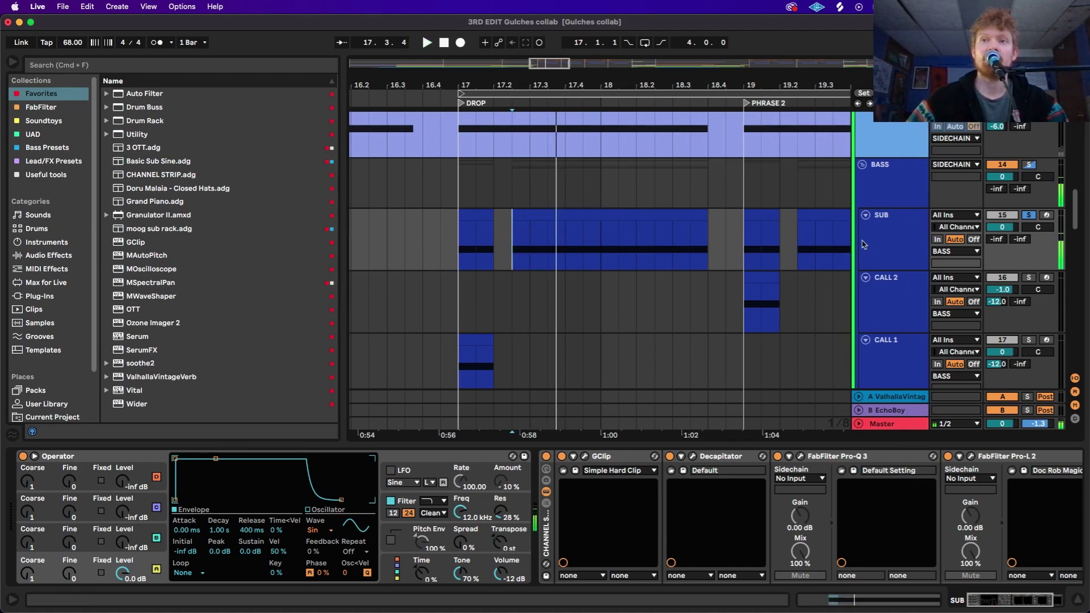
- Select the SUB track and replay its second drop clip while examining Operator's Transpose control
click(884, 240)
key(space)
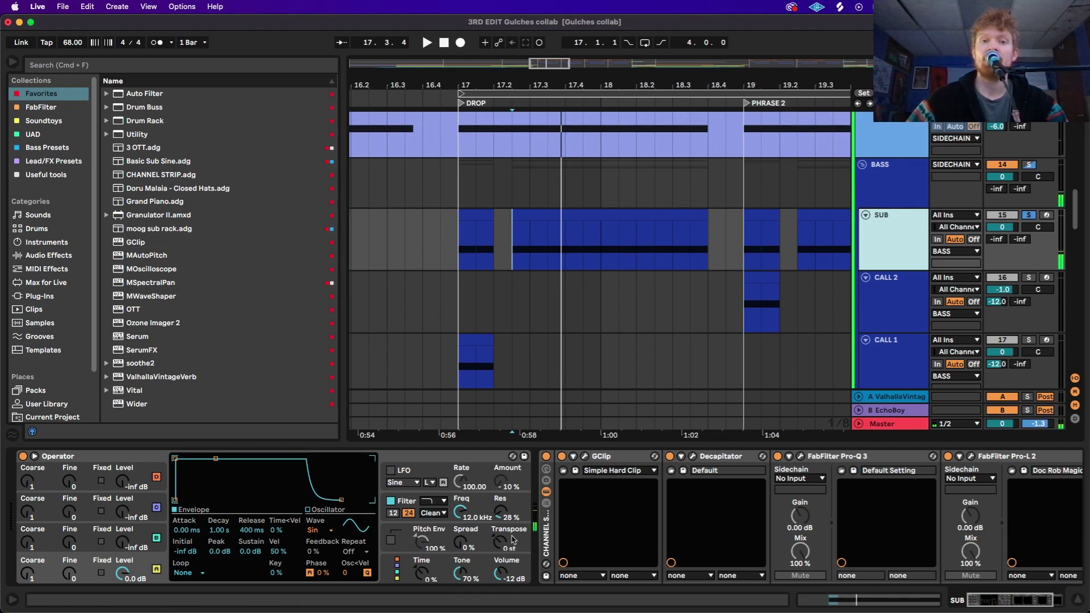
key(space)
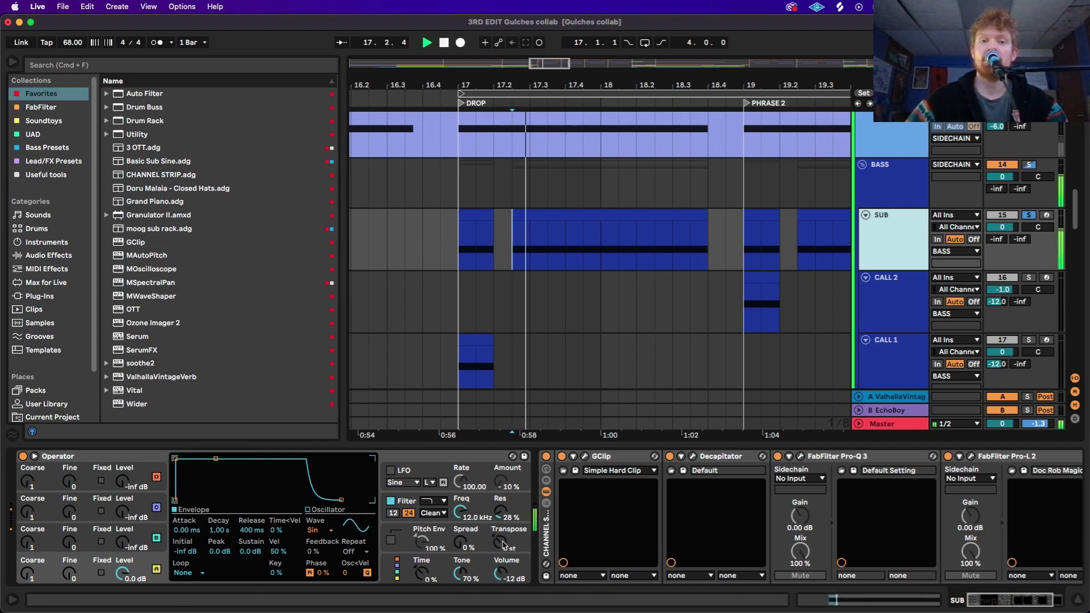
key(space)
- Show the Operator Transpose modulation envelope of the SUB clip starting at 17.2.3 and play the clip
click(560, 213)
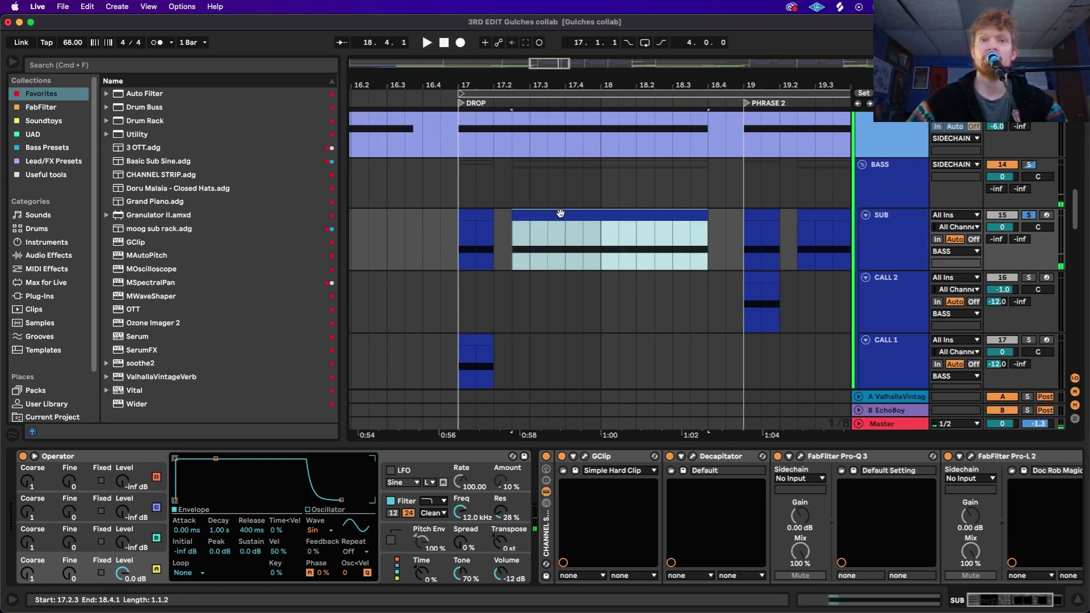
right_click(500, 545)
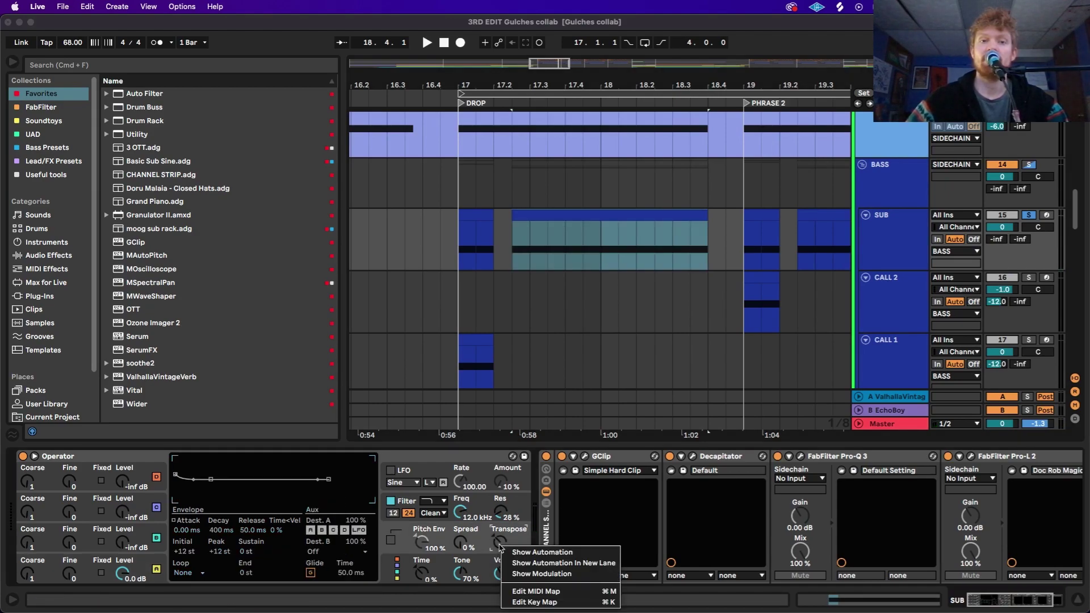
click(522, 574)
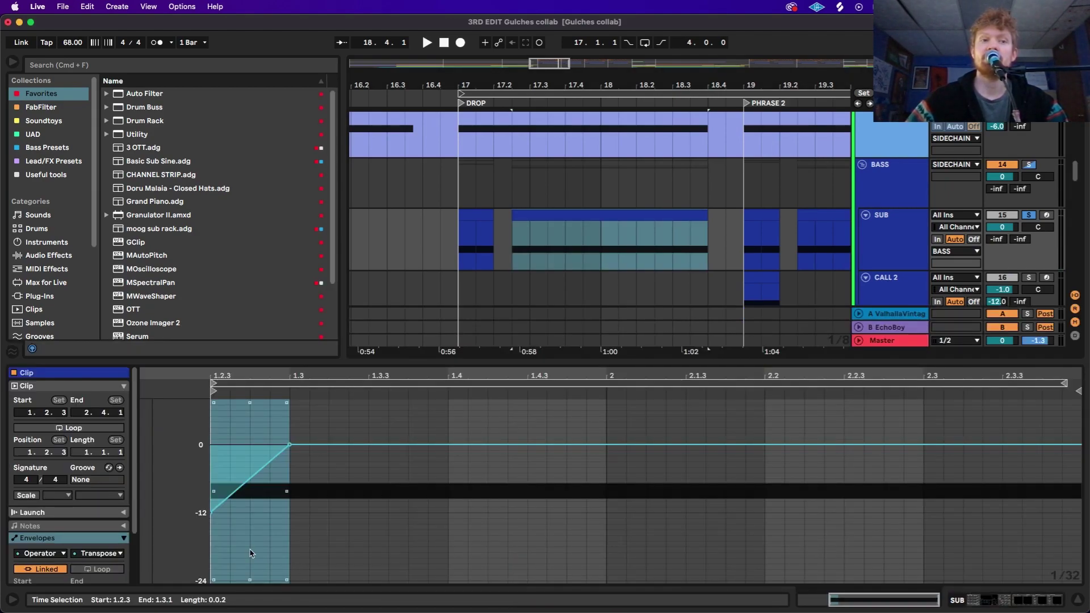
click(349, 527)
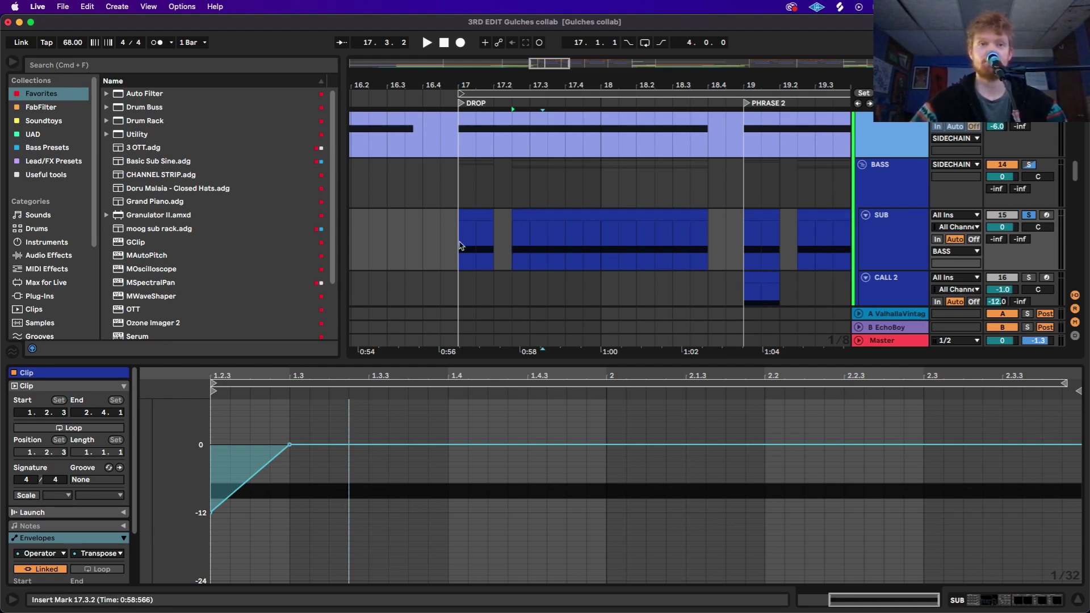
key(space)
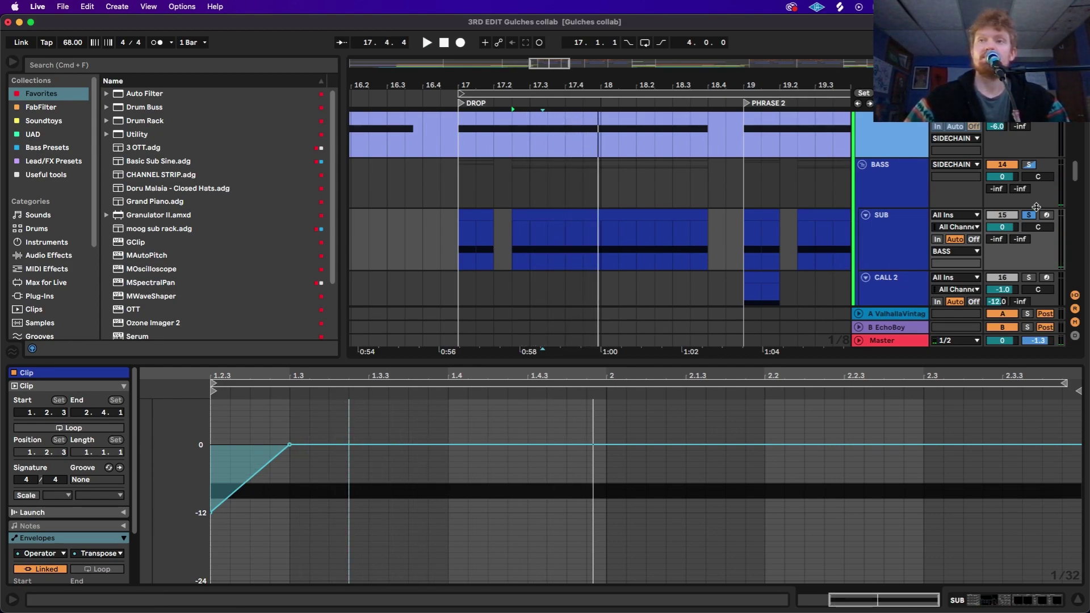
- Open the Vital instrument on the mid bass track and solo that track
scroll(937, 243, down, 10)
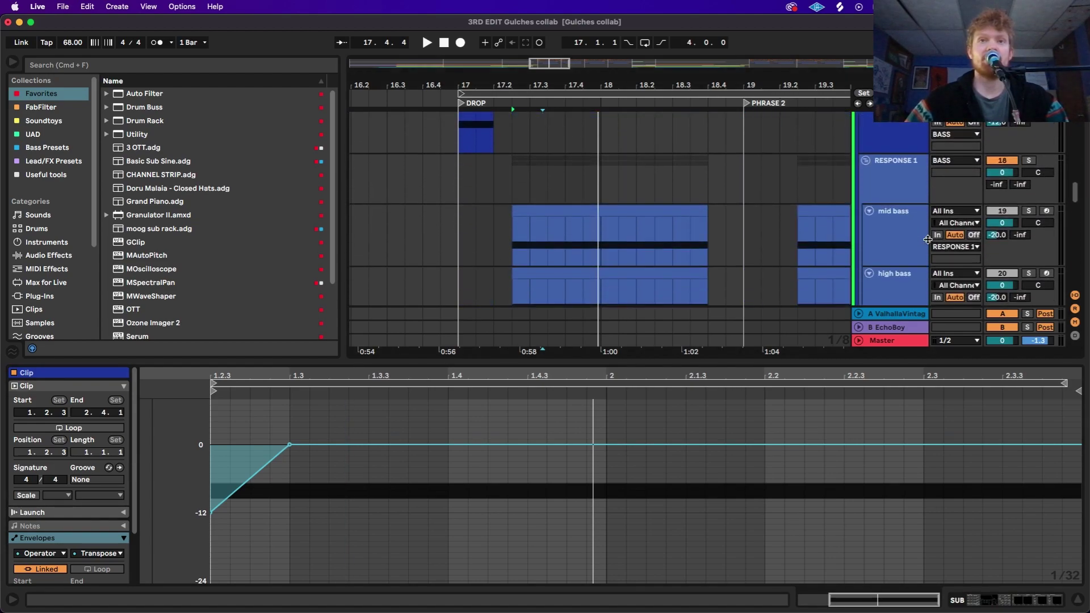
click(905, 223)
click(904, 222)
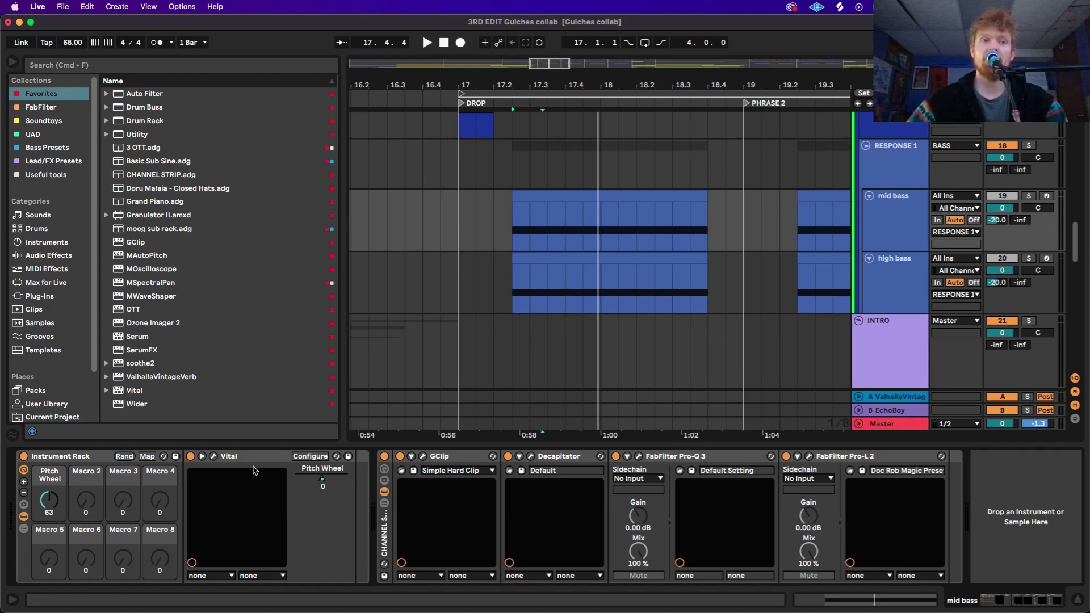
click(214, 457)
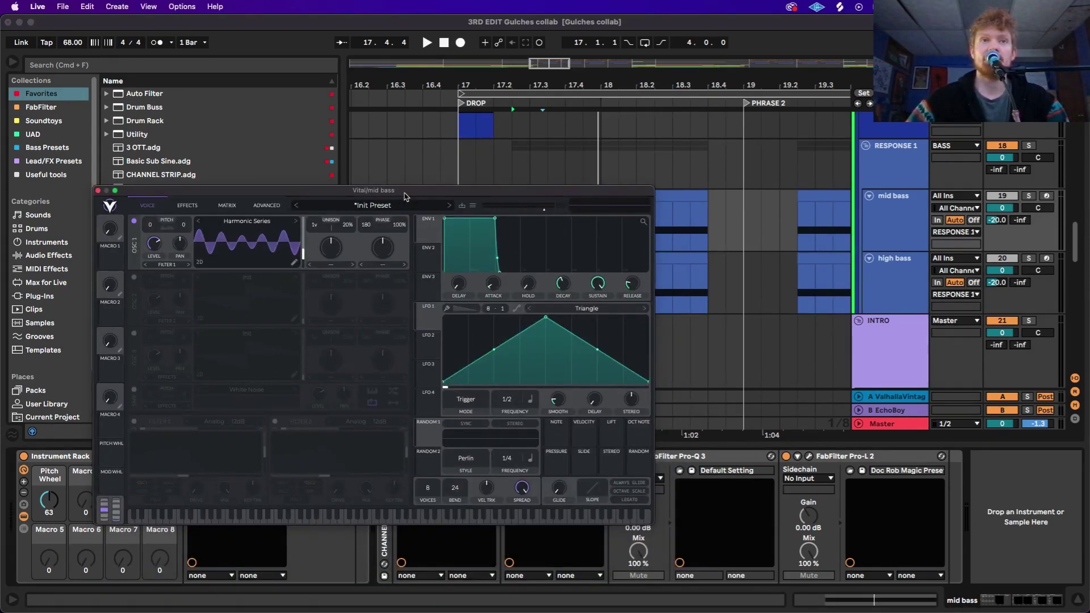
drag(405, 193, 405, 180)
click(1028, 196)
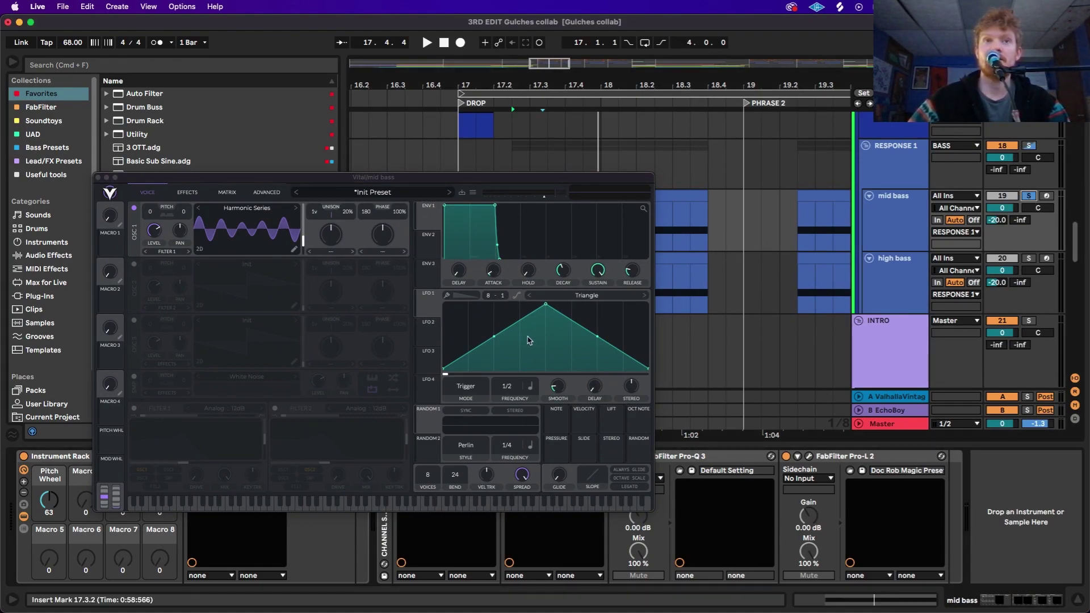
- Reselect the Harmonic Series wavetable in Vital's oscillator 1, audition other wavetable positions and undo the position change
click(255, 211)
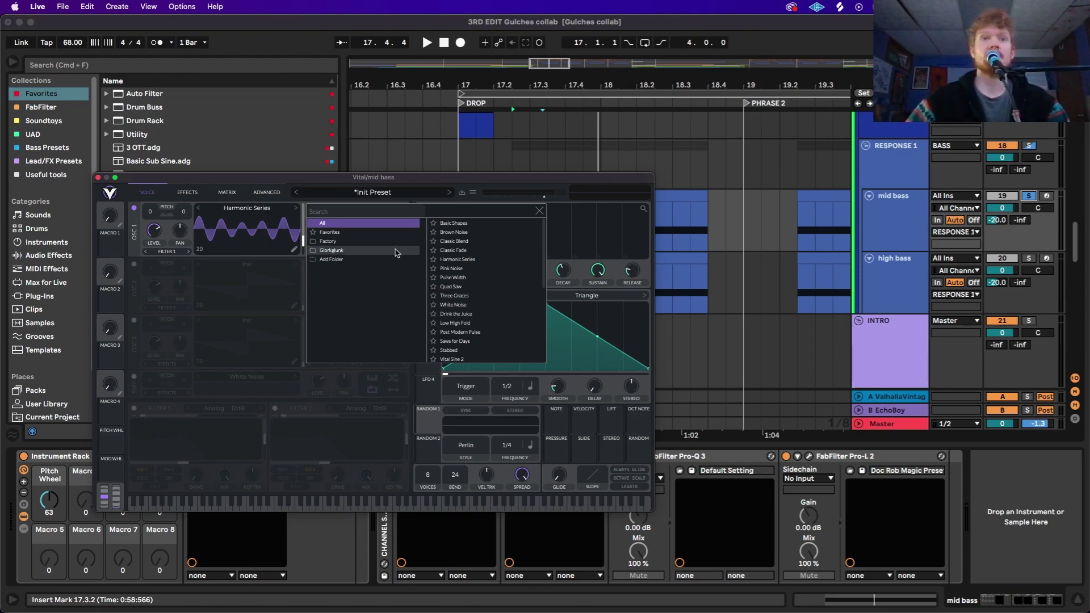
click(483, 259)
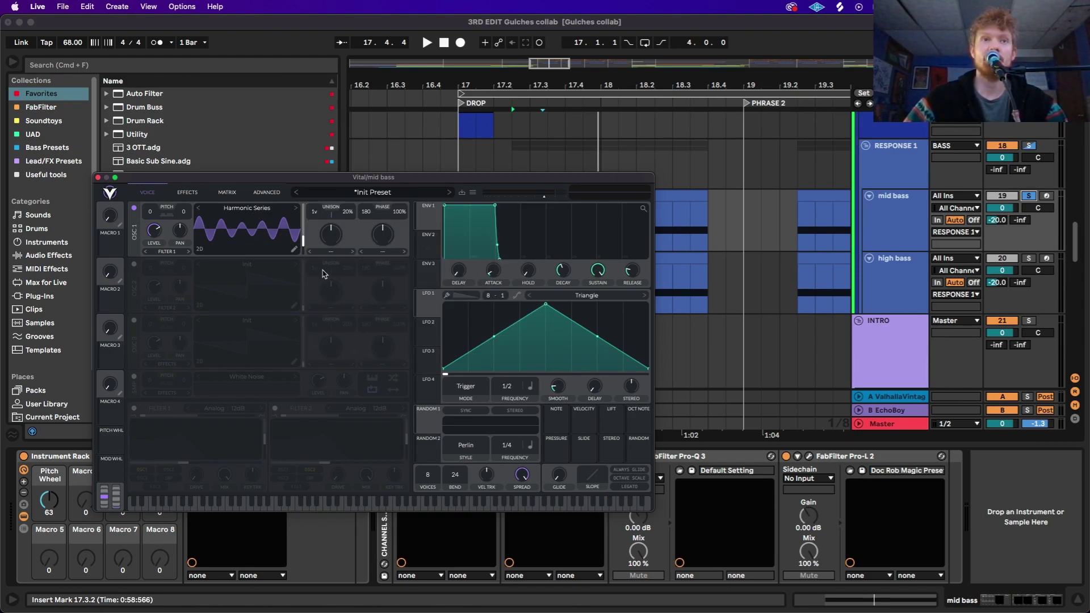
key(space)
drag(304, 248, 309, 227)
drag(310, 243, 310, 237)
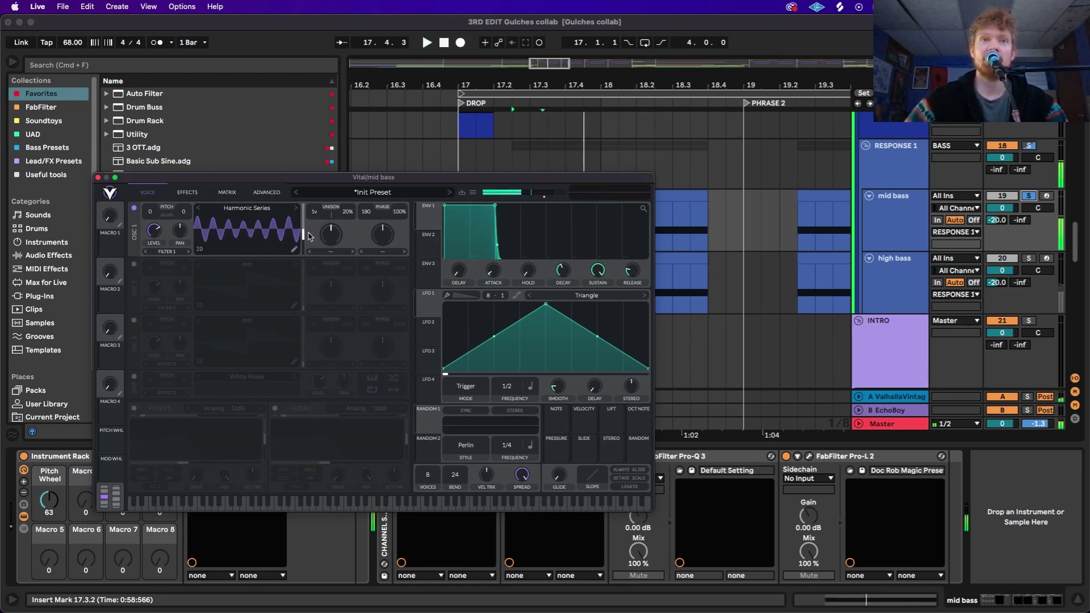
key(super+z)
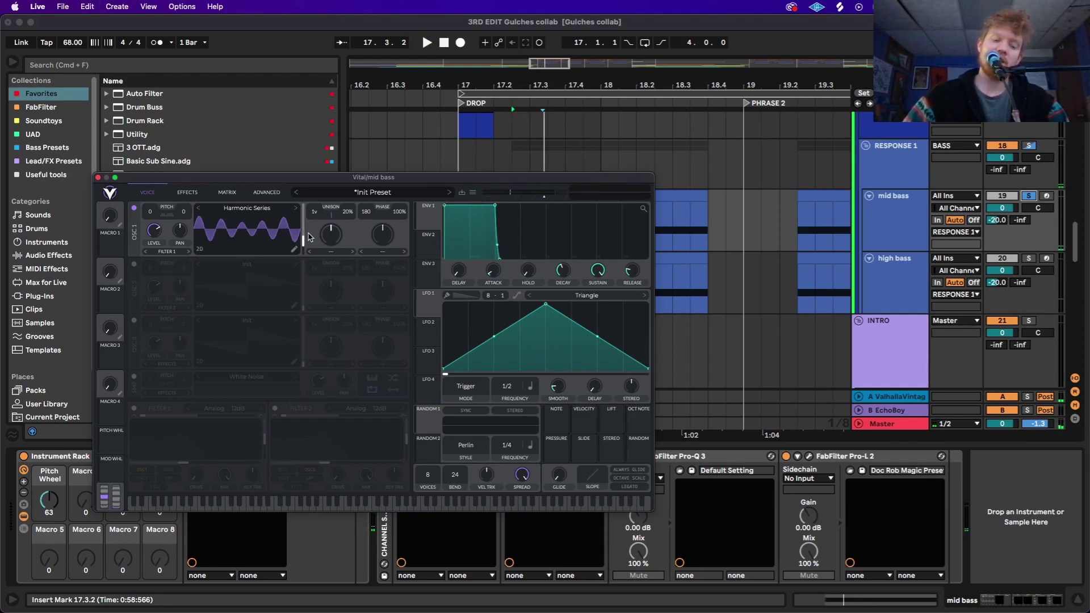
- Replay the soloed mid bass and move the Vital window clear of the device chain
key(space)
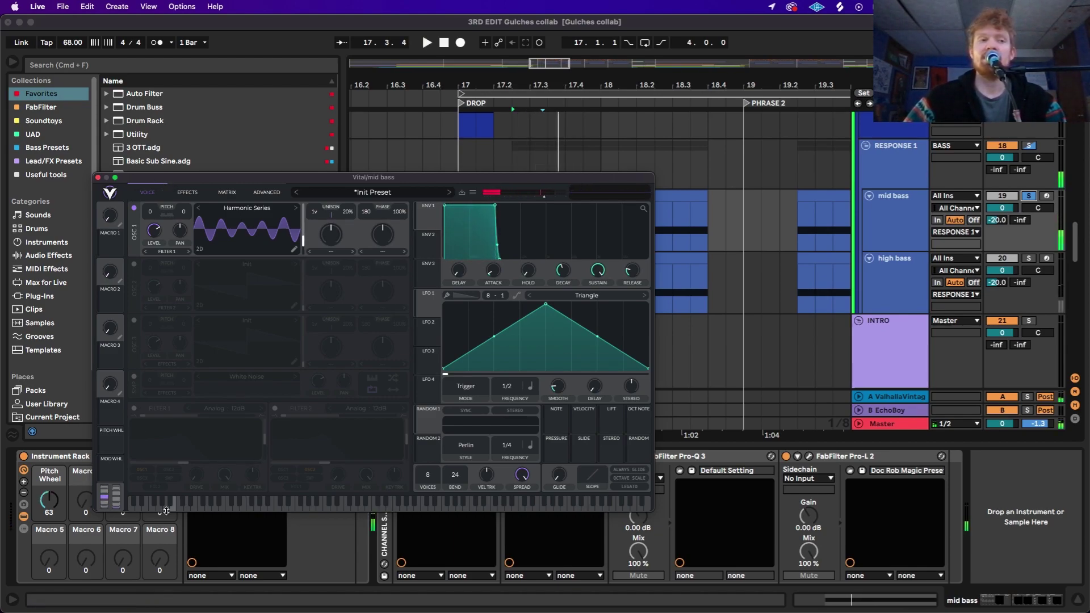
key(space)
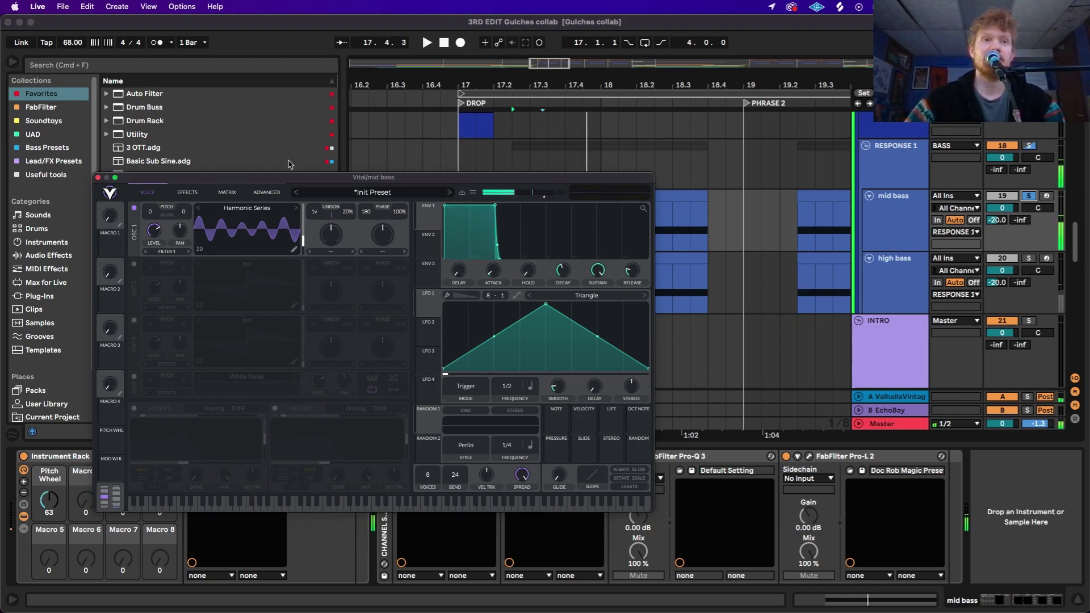
drag(289, 179, 594, 35)
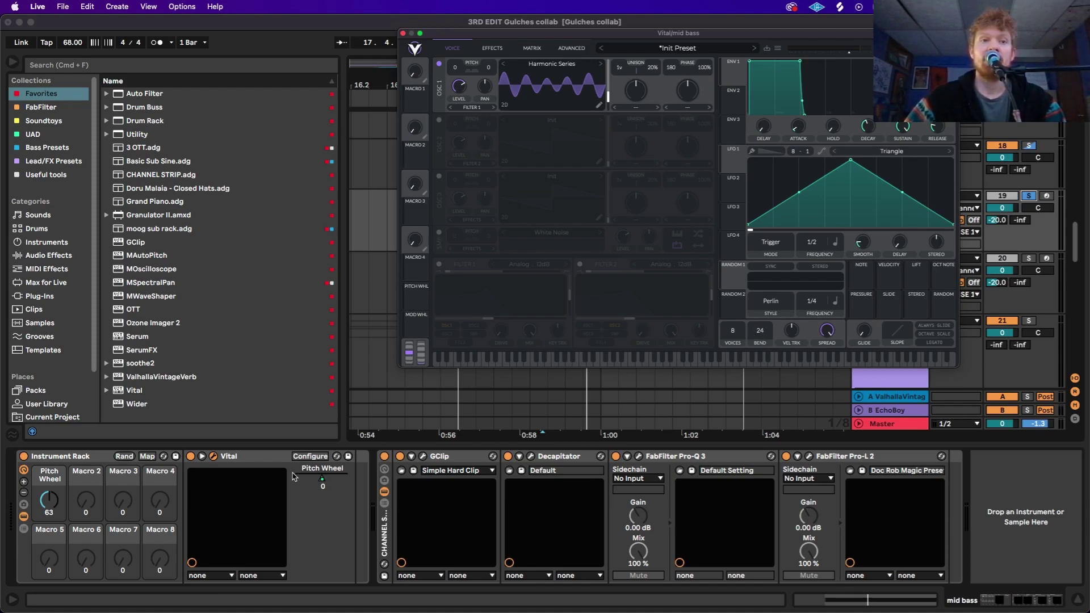
- Use Configure mode to expose Vital's Stereo Routing parameter on the device, close the plug-in window and leave Configure mode
click(303, 456)
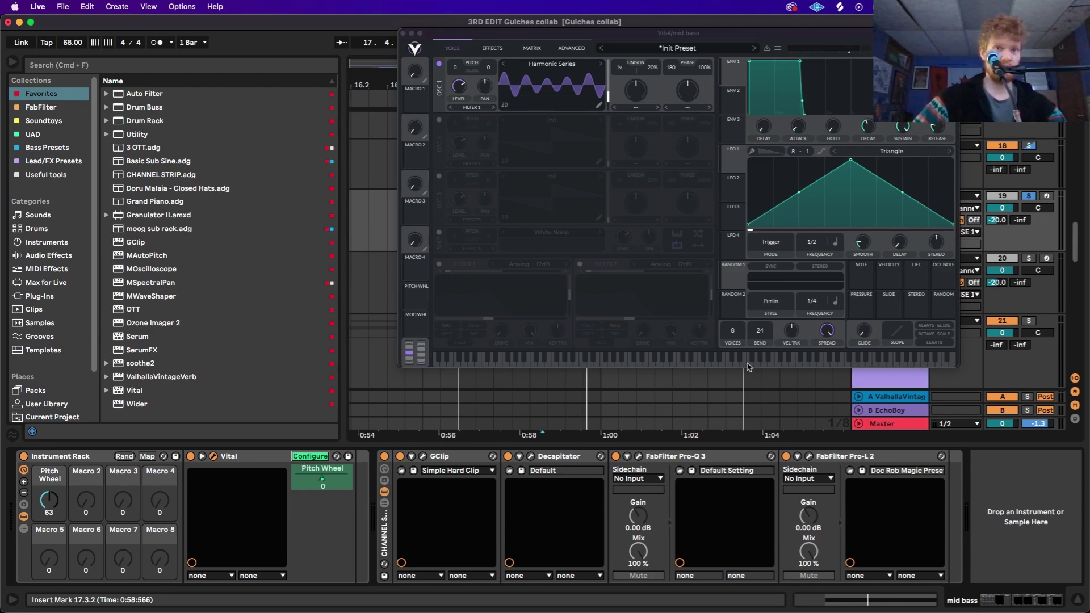
click(411, 357)
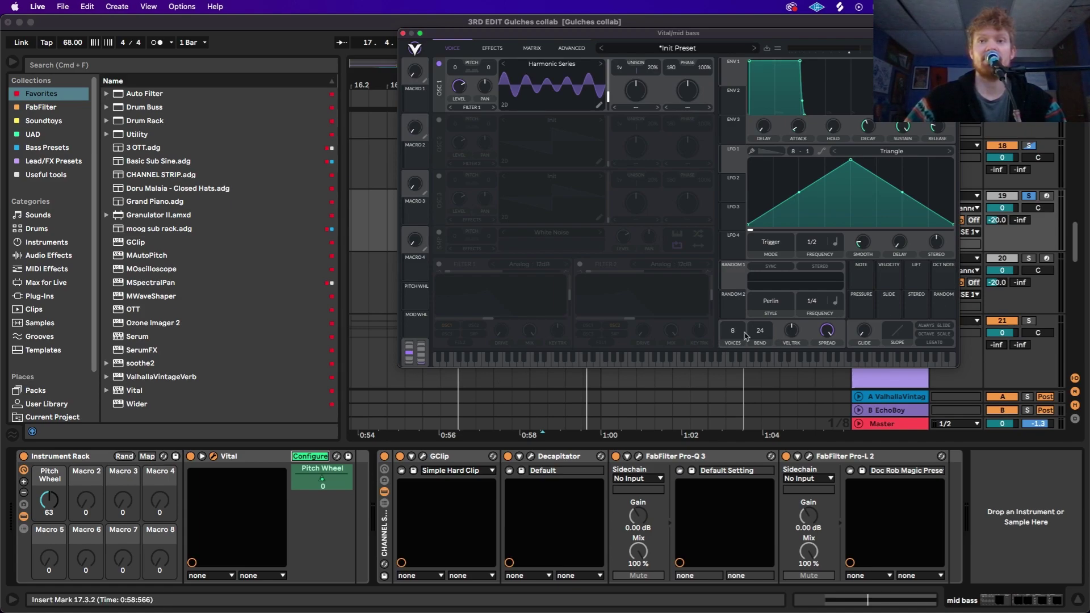
click(827, 332)
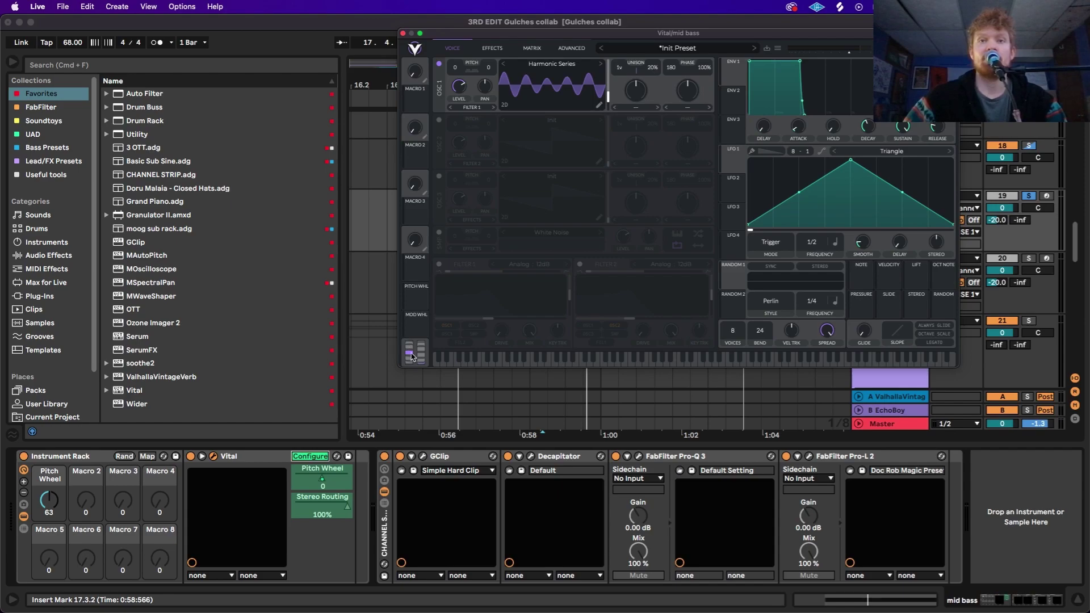
click(402, 33)
click(313, 457)
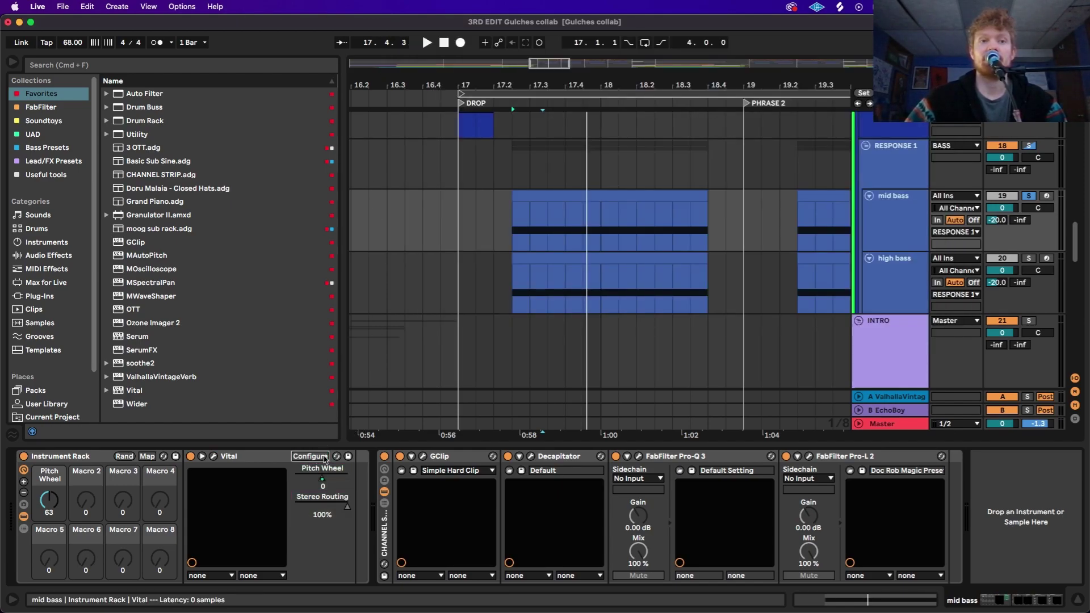
- Examine the macro mapping options of Vital's Pitch Wheel parameter and select the mid bass clip starting at 17.2.3
right_click(323, 483)
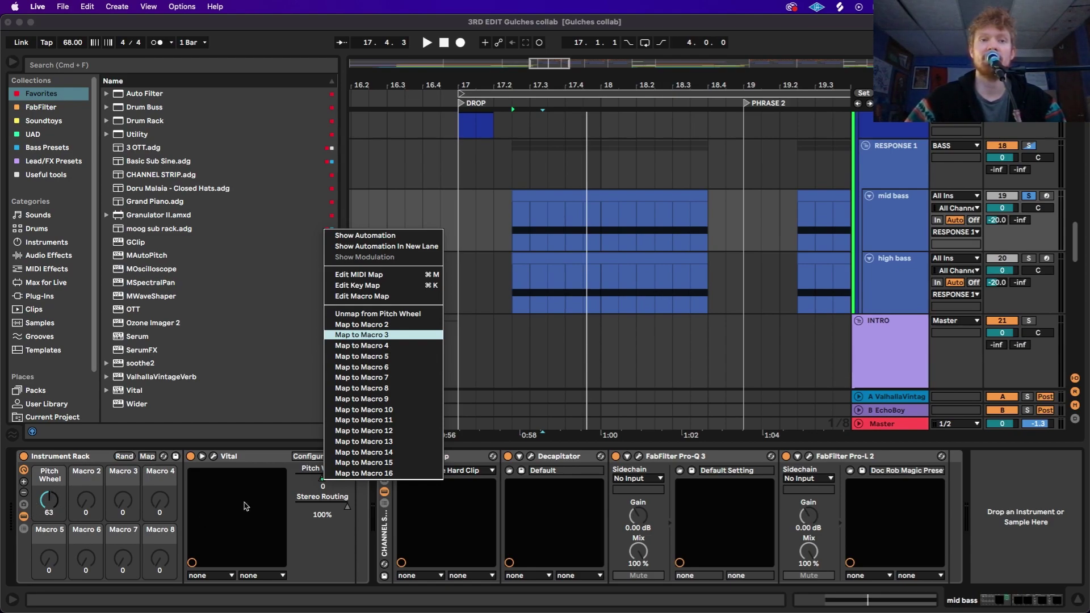
click(528, 369)
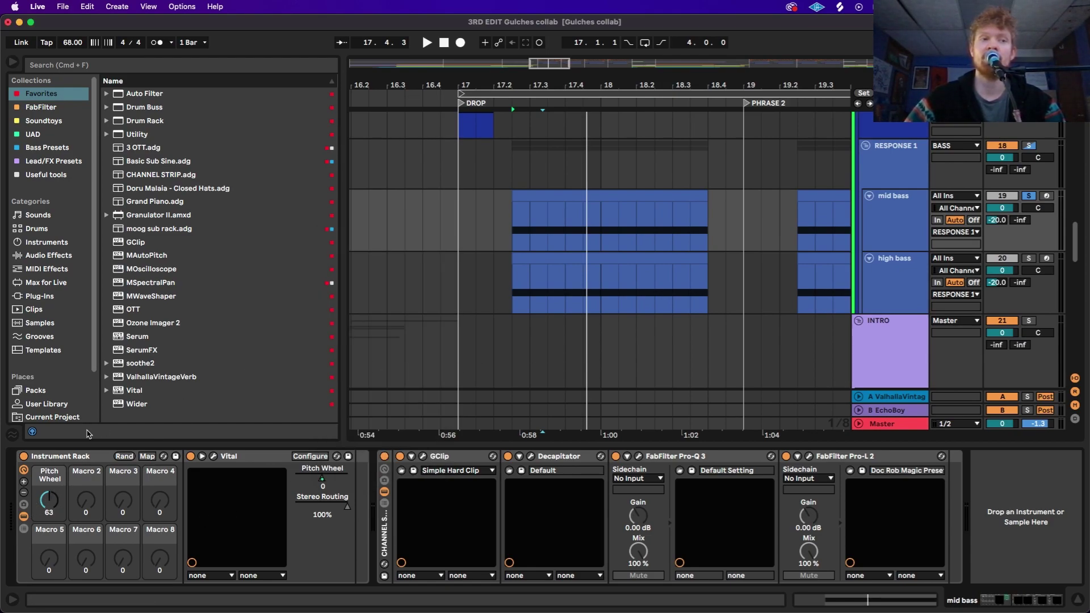
click(606, 195)
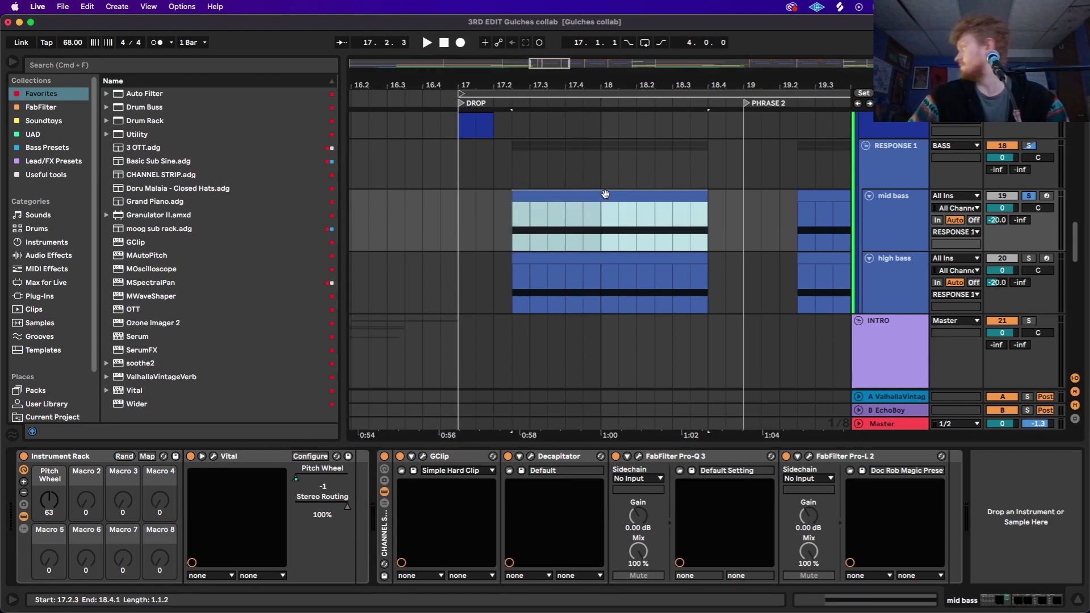
- Show the Pitch Wheel macro's modulation envelope for the mid bass clip and play the clip to audition the pitch ramp
right_click(54, 501)
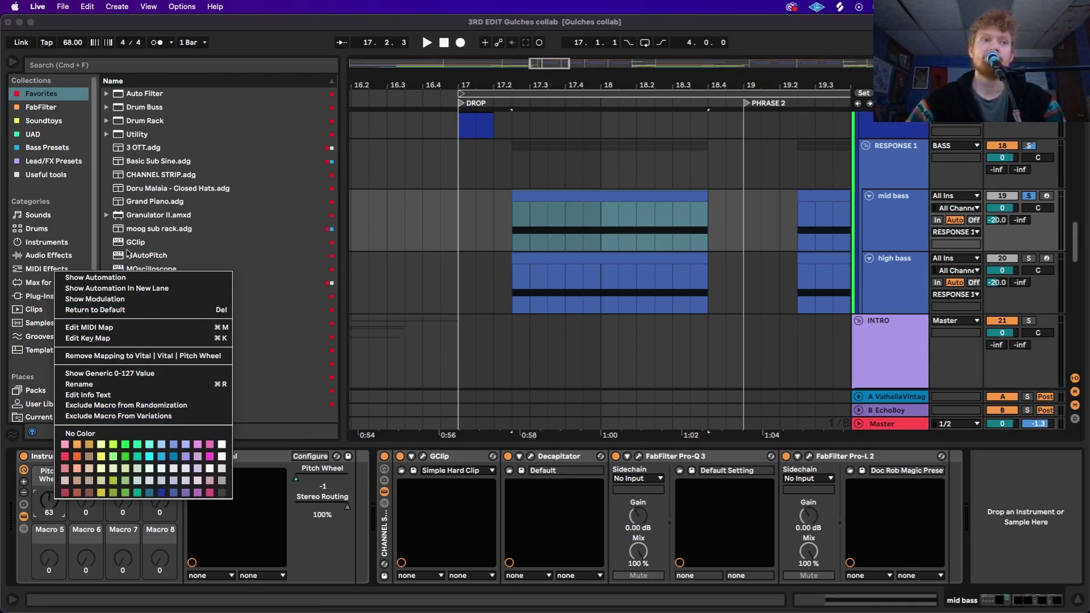
click(119, 299)
key(space)
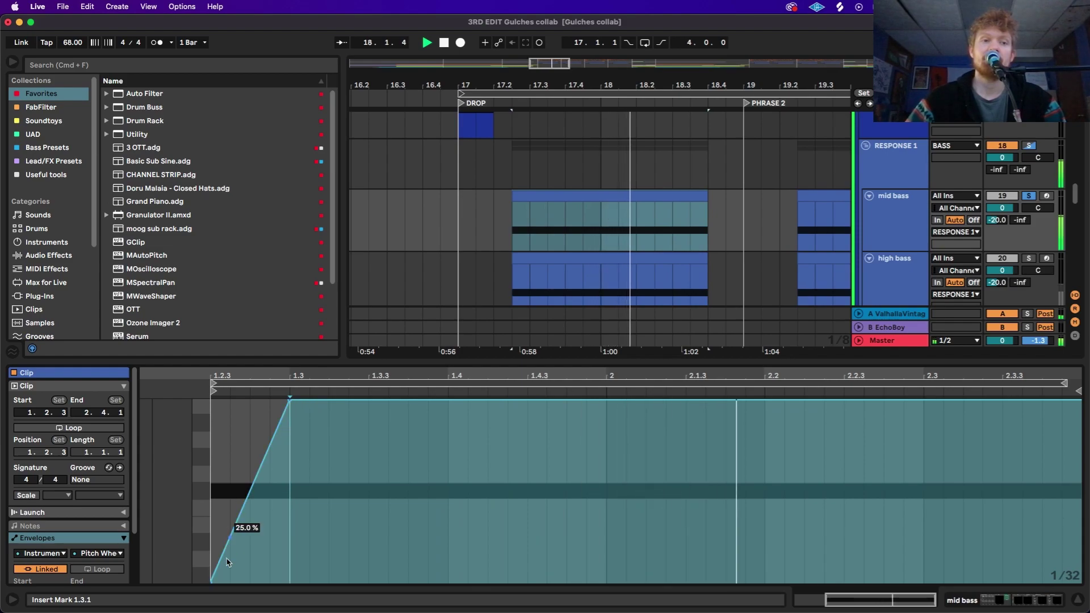
key(space)
key(space)
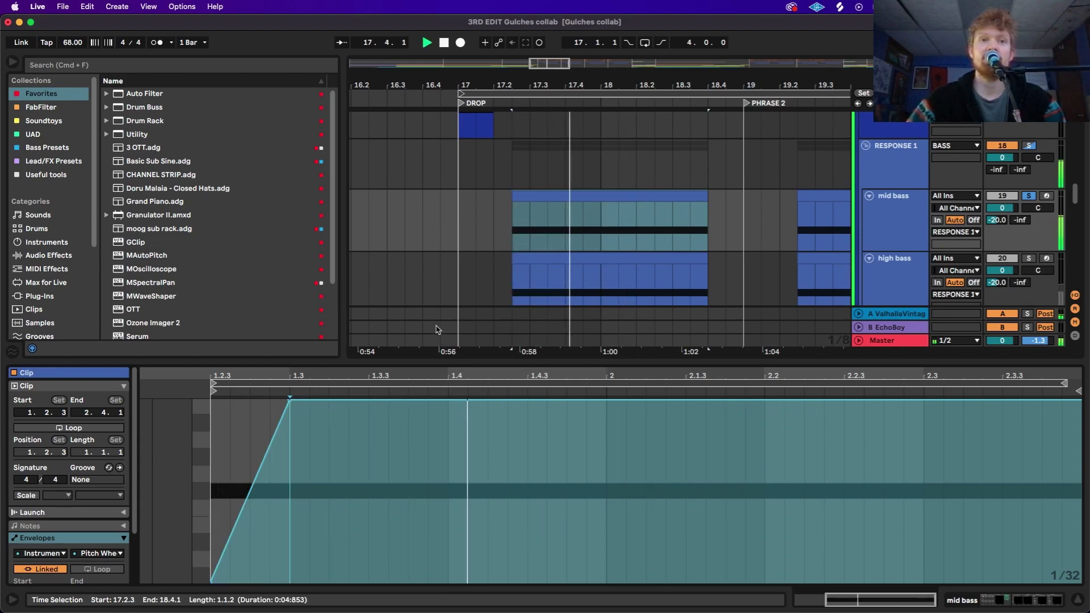
key(space)
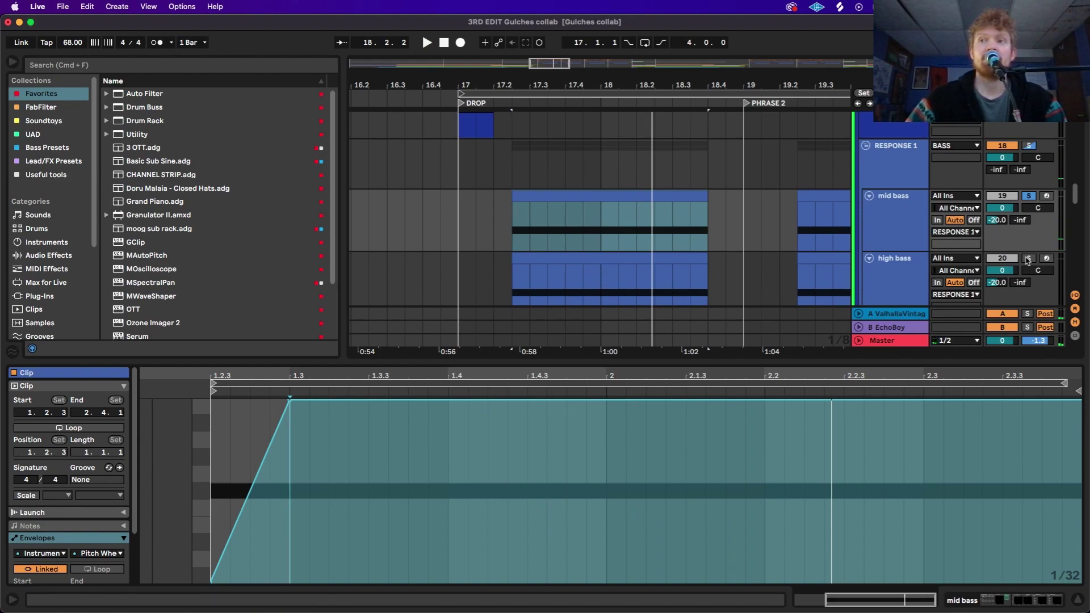
- Solo the high bass track in place of mid bass and audition it from 17.2.3
key(space)
scroll(568, 284, down, 3)
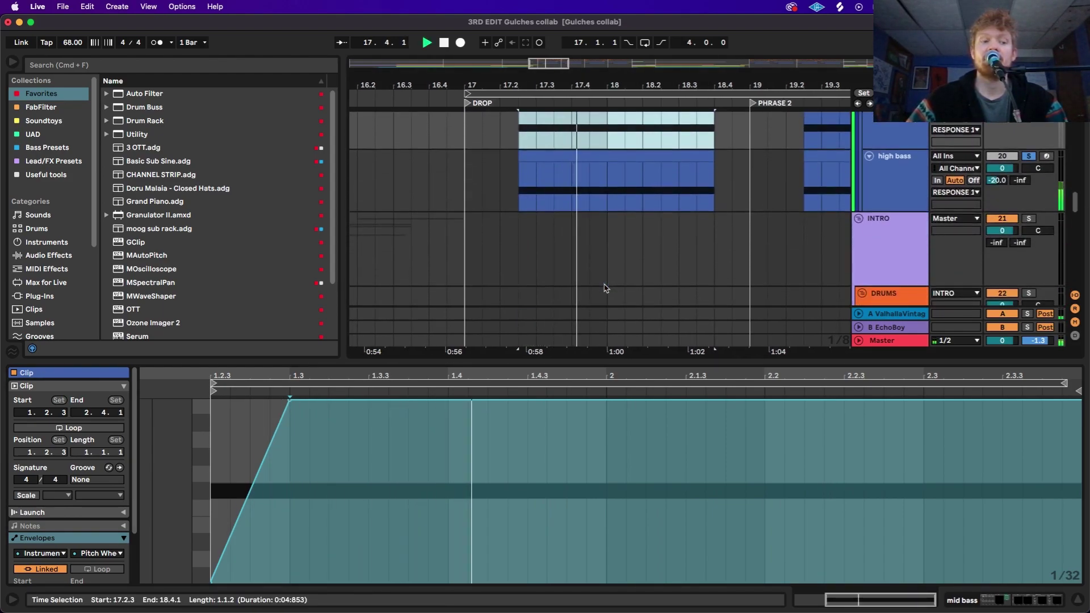
key(space)
key(space)
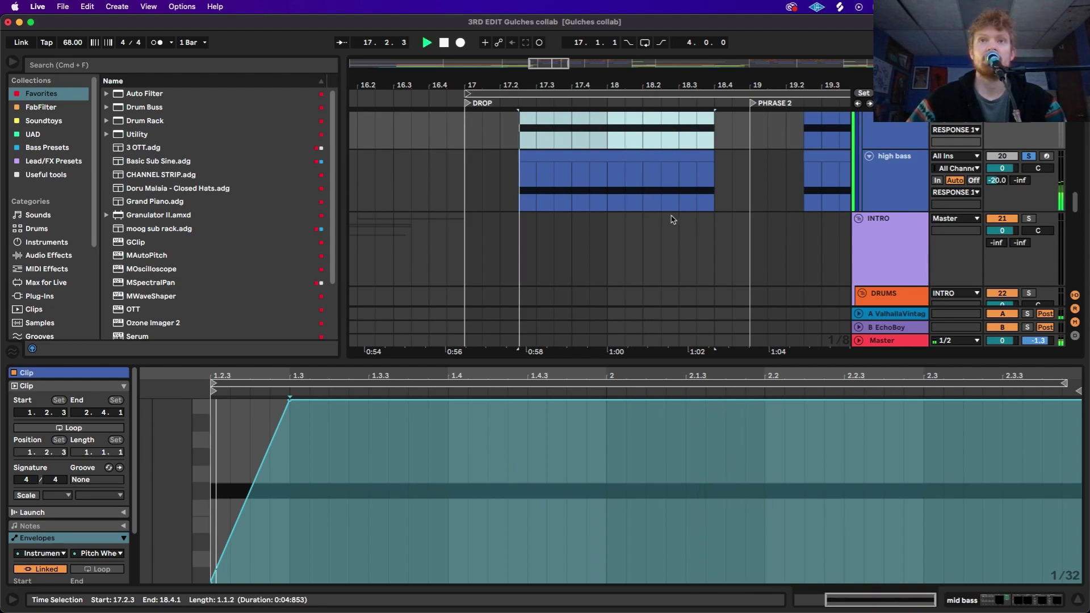
key(space)
- Look over the SUB, CALL 1 and CALL 2 clips and replay the soloed high bass through the full response clip
scroll(671, 220, up, 5)
scroll(672, 220, down, 2)
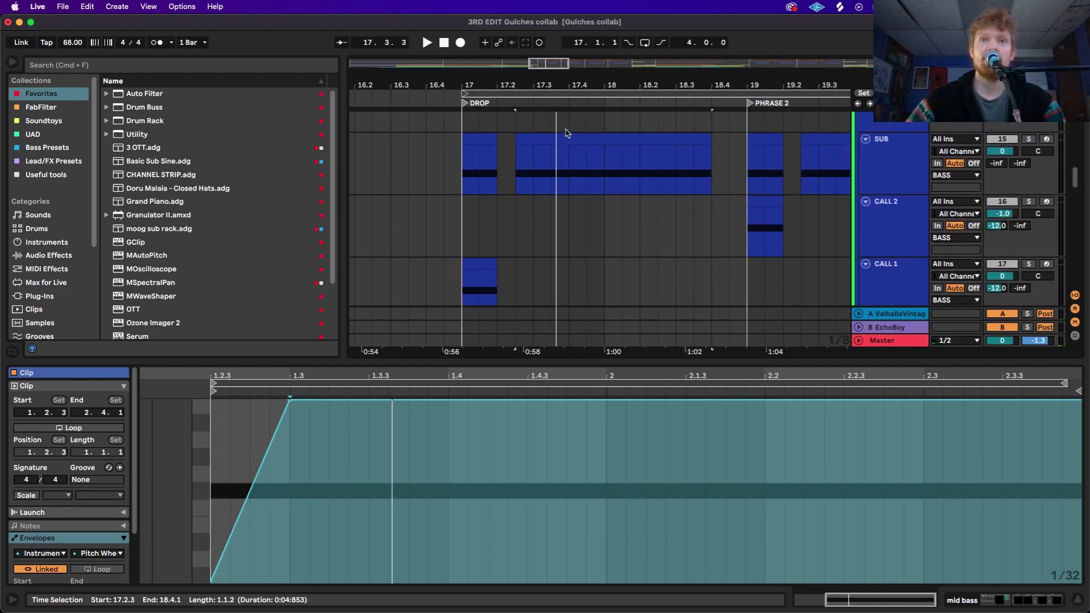
scroll(576, 231, down, 4)
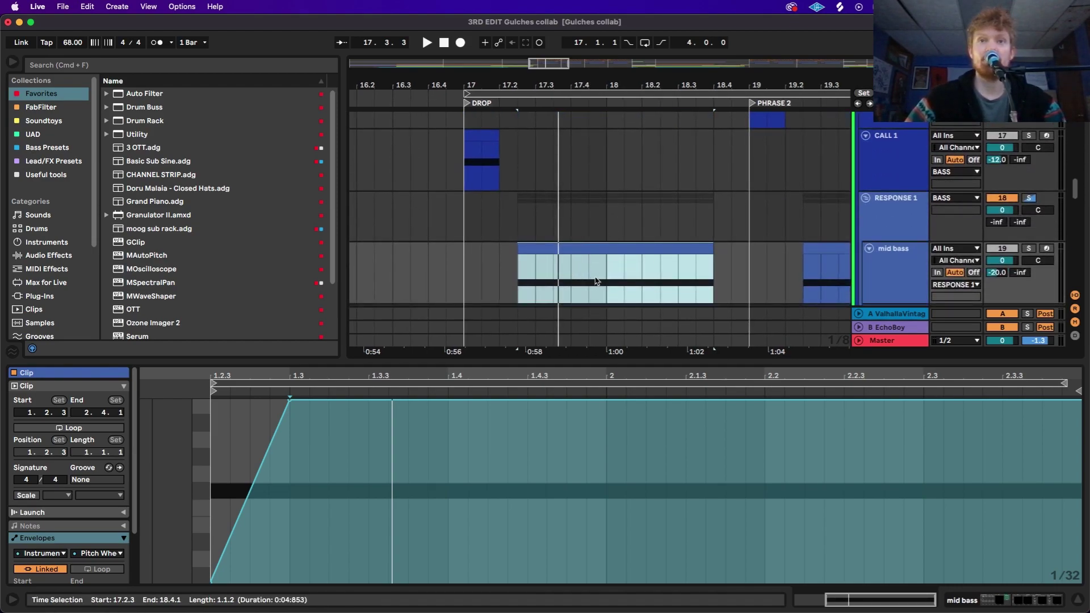
scroll(596, 244, down, 2)
key(space)
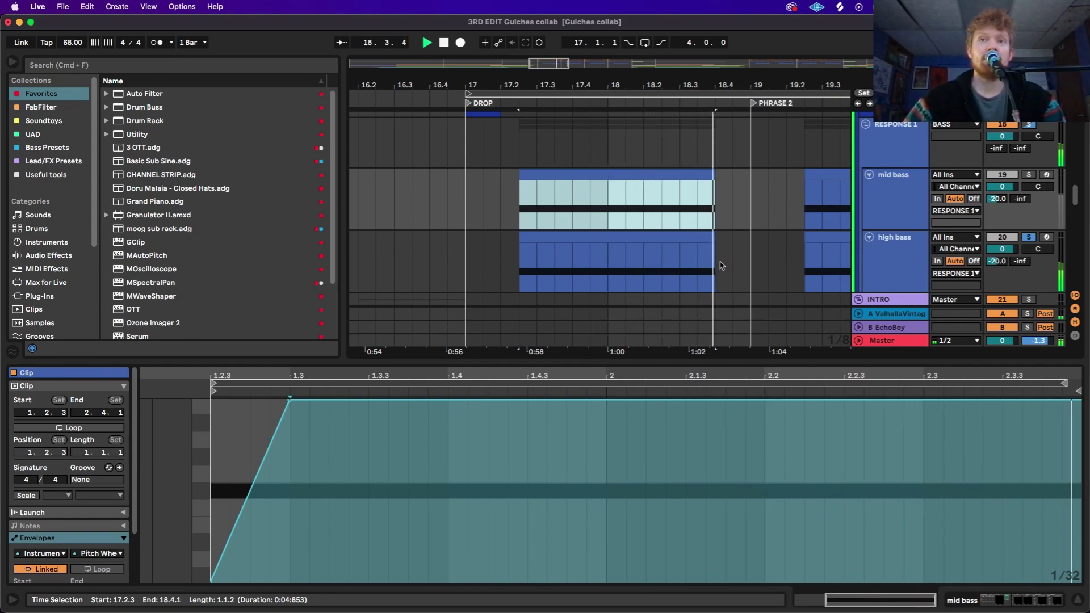
key(space)
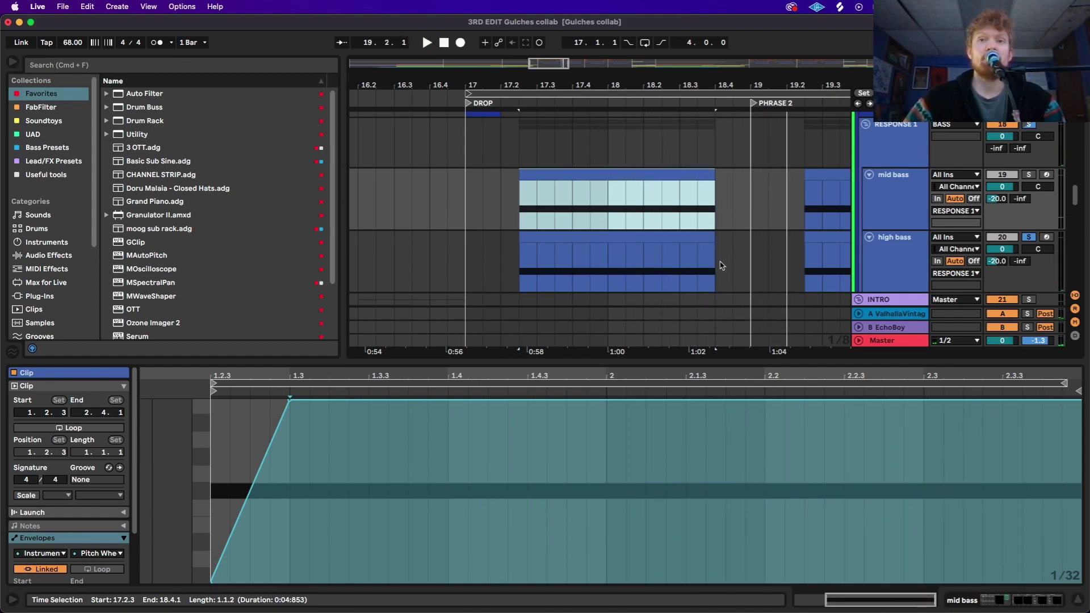
- Display the high bass track's device chain, inspect its Vital patch during playback and close the plug-in window
click(512, 267)
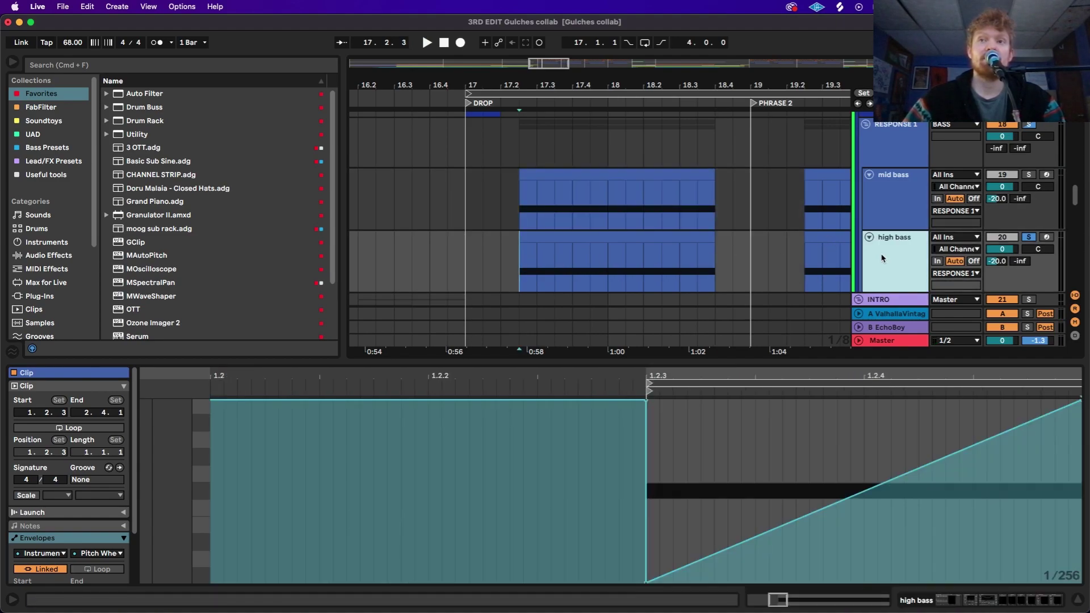
click(882, 259)
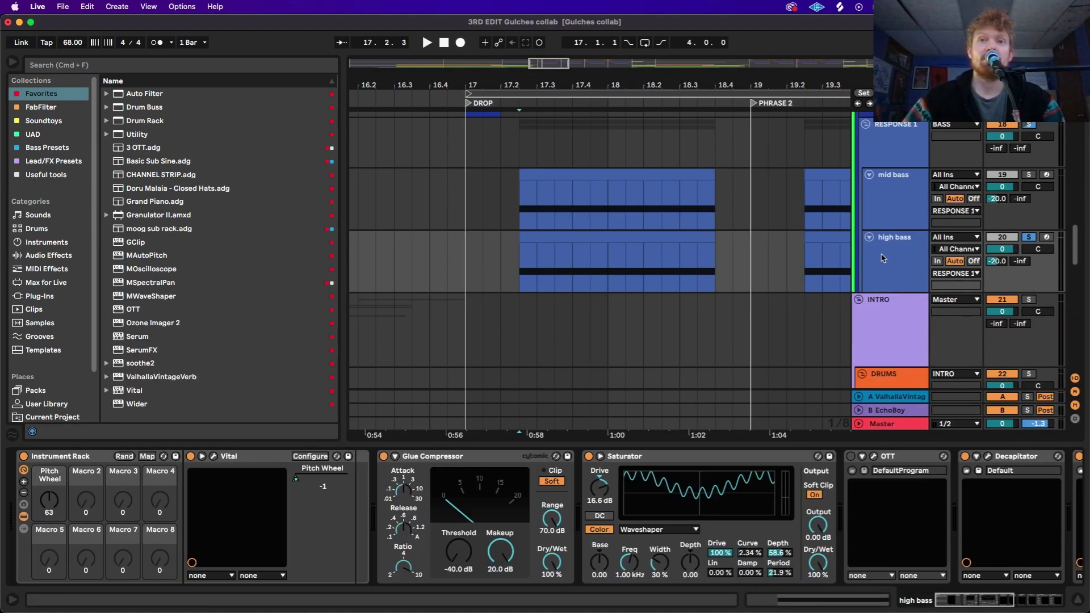
click(214, 458)
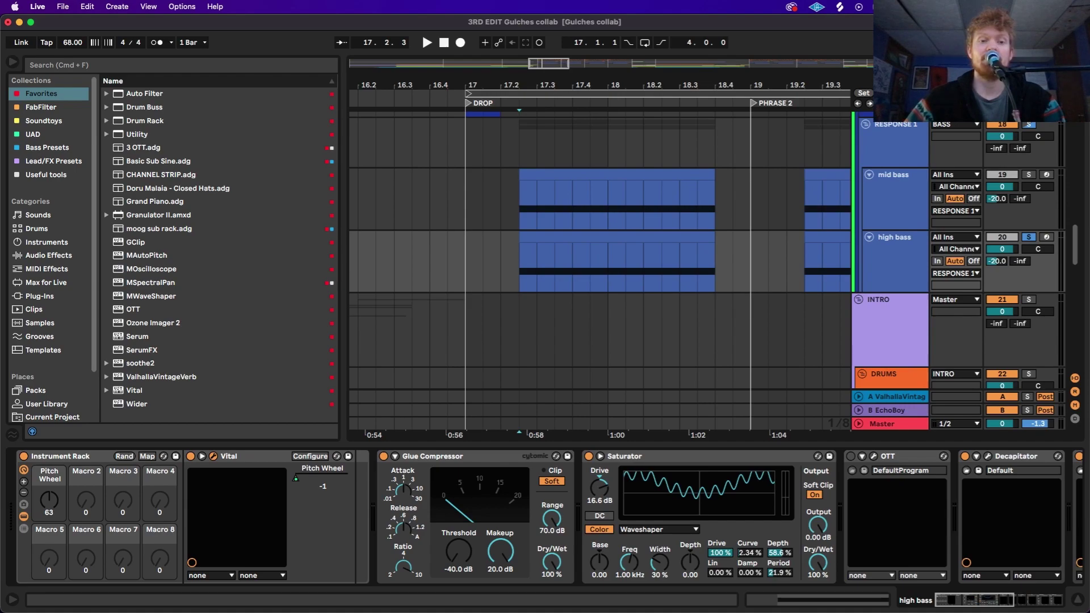
key(space)
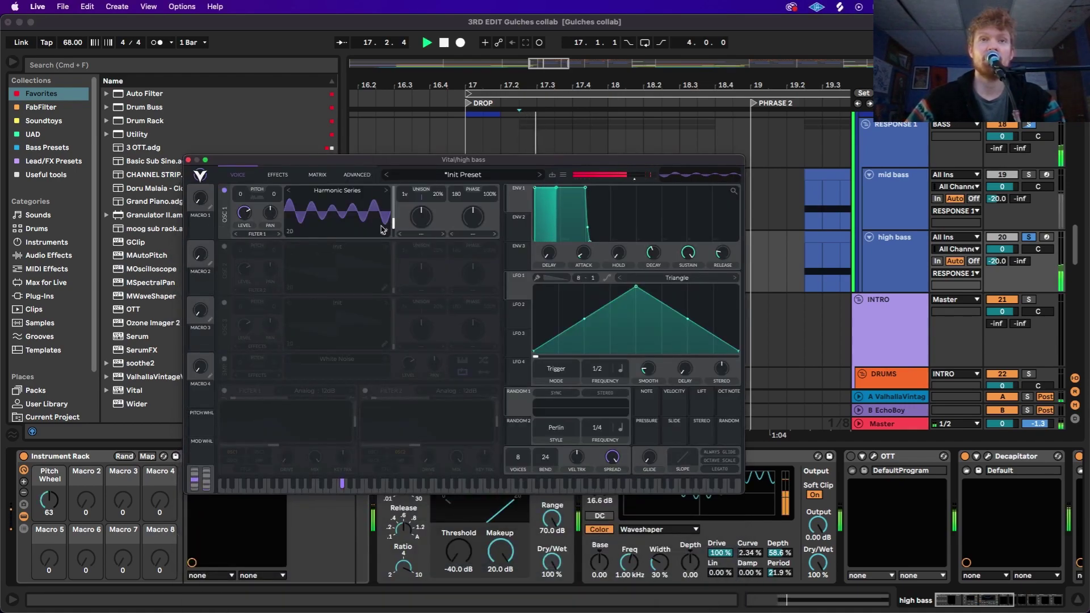
click(189, 161)
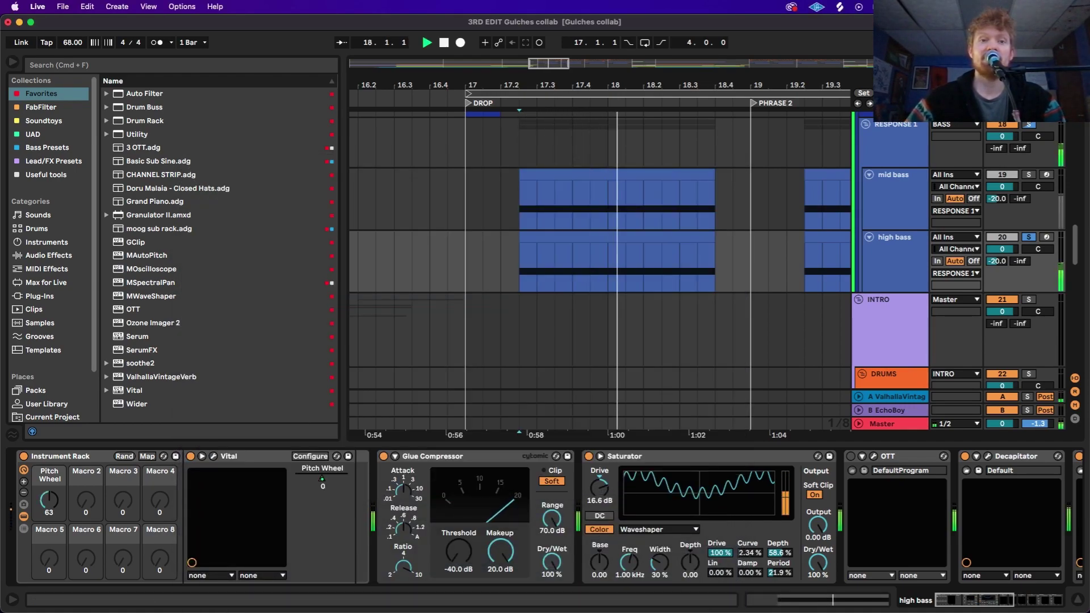
key(space)
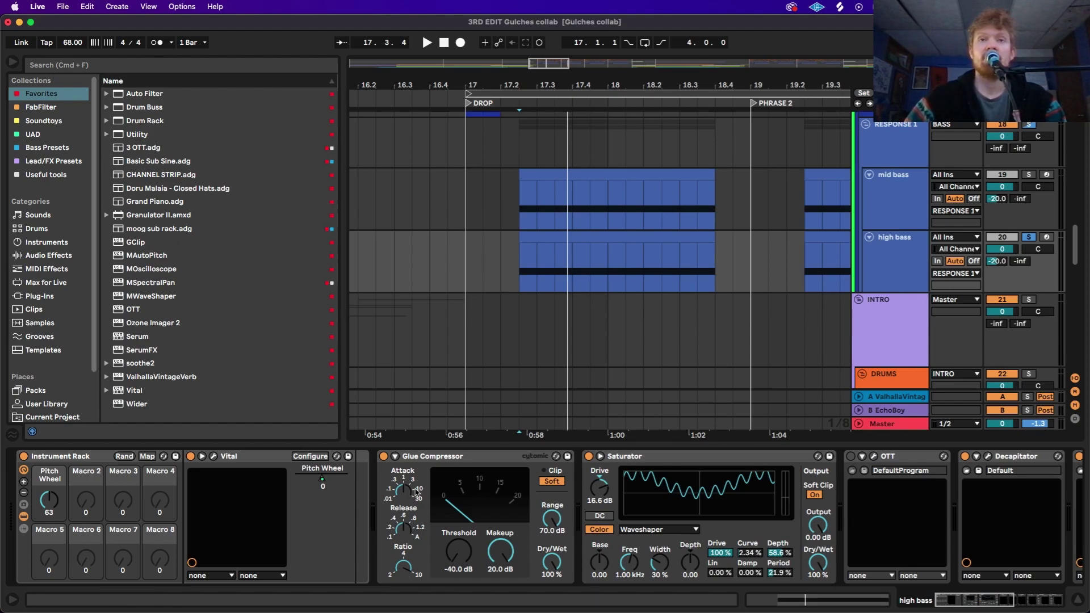
- Compare the high bass with the Saturator bypassed and enabled by replaying it in both states
key(space)
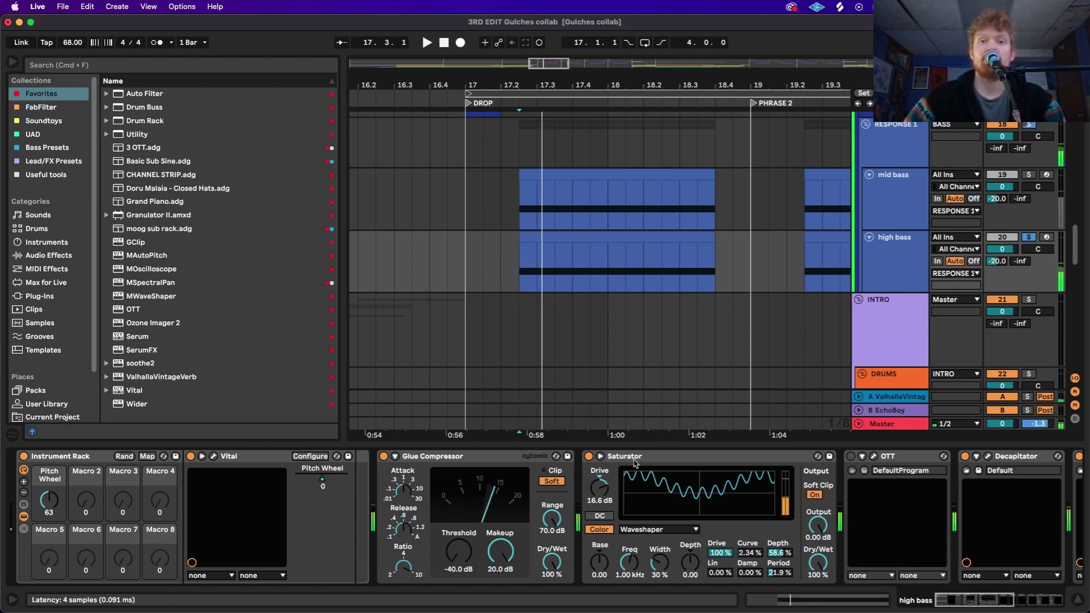
click(589, 456)
key(space)
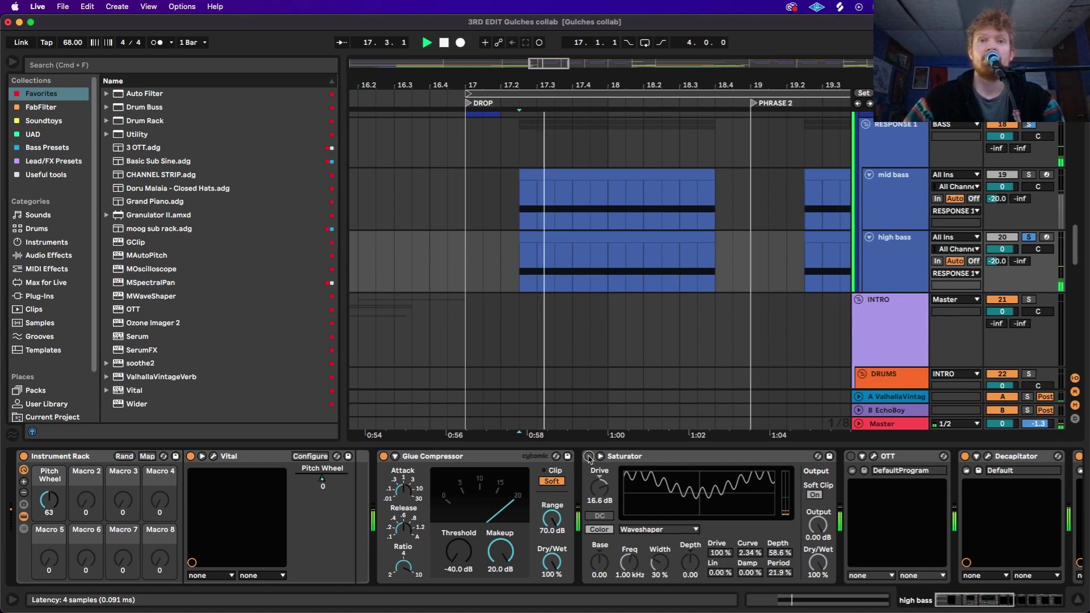
key(space)
key(space)
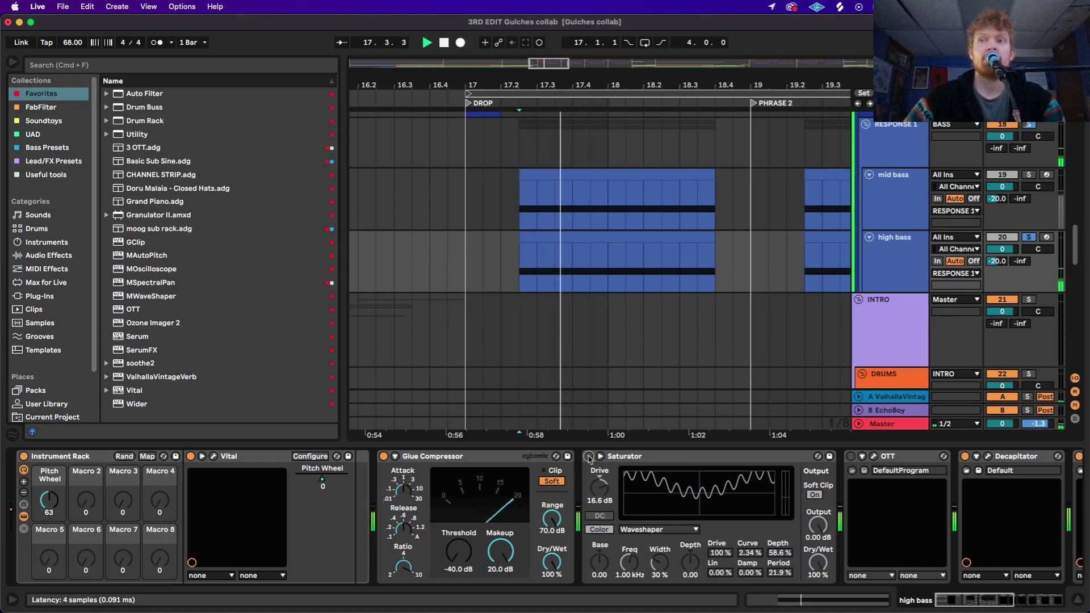
key(space)
key(space)
key(space)
click(589, 457)
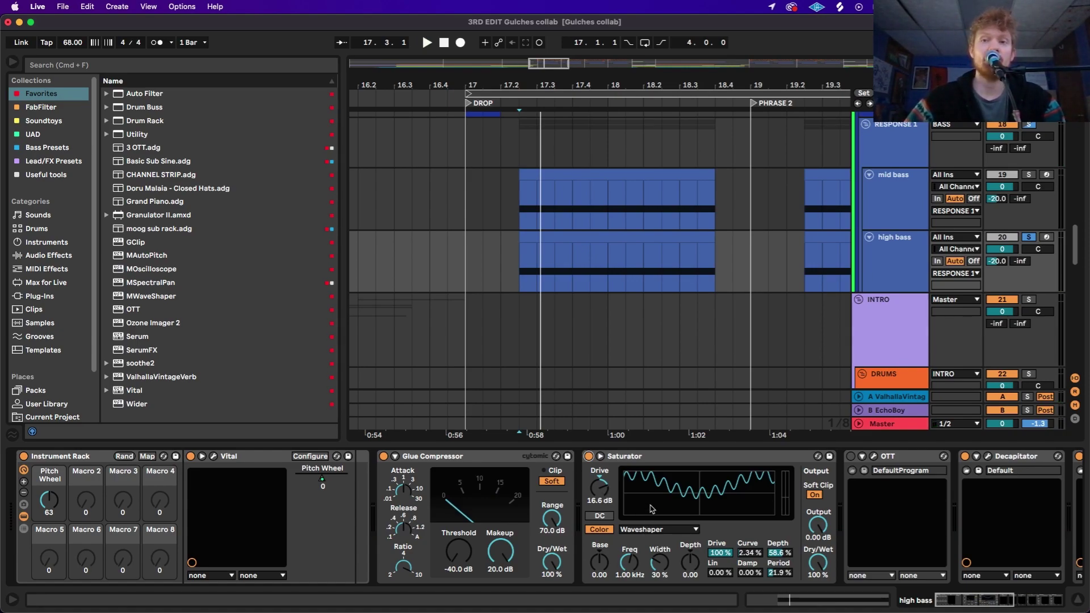
scroll(652, 509, right, 3)
key(space)
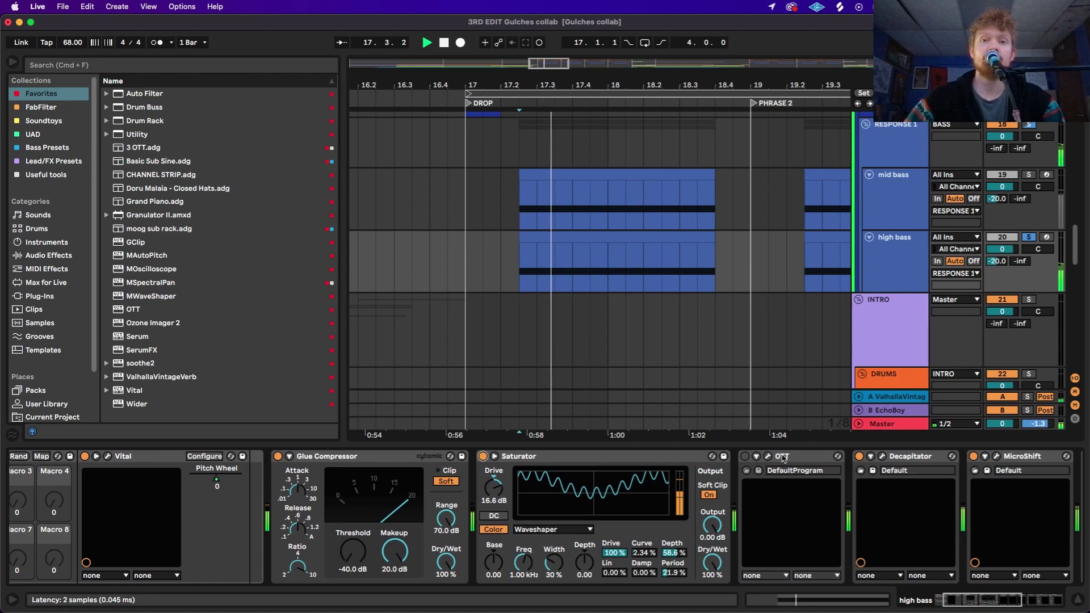
key(space)
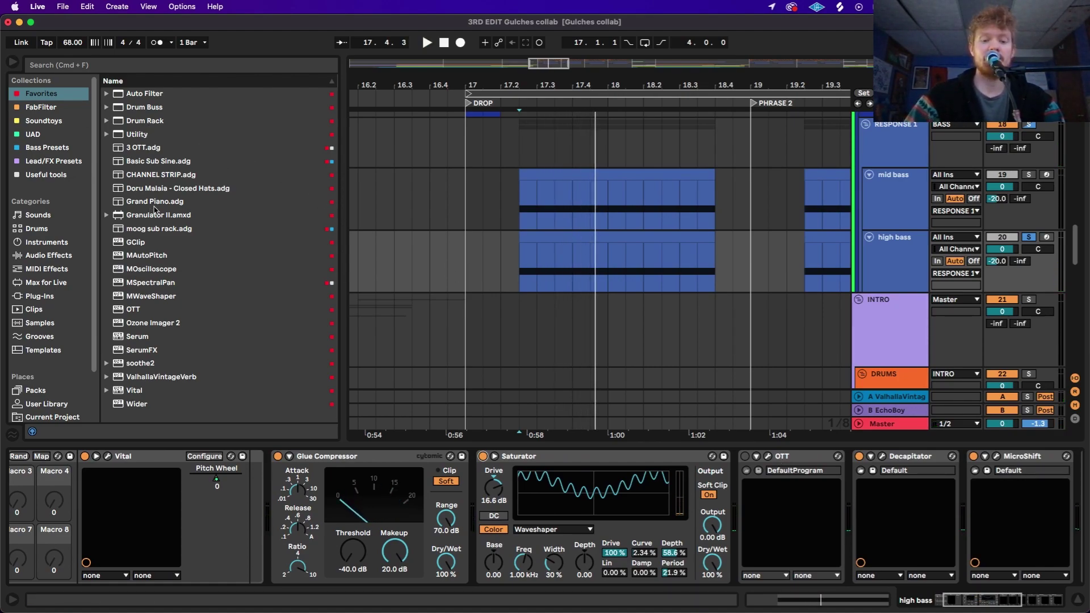
- Search the browser for "eq" and insert EQ Eight directly after the Saturator on the high bass track
key(super+f)
text(eq)
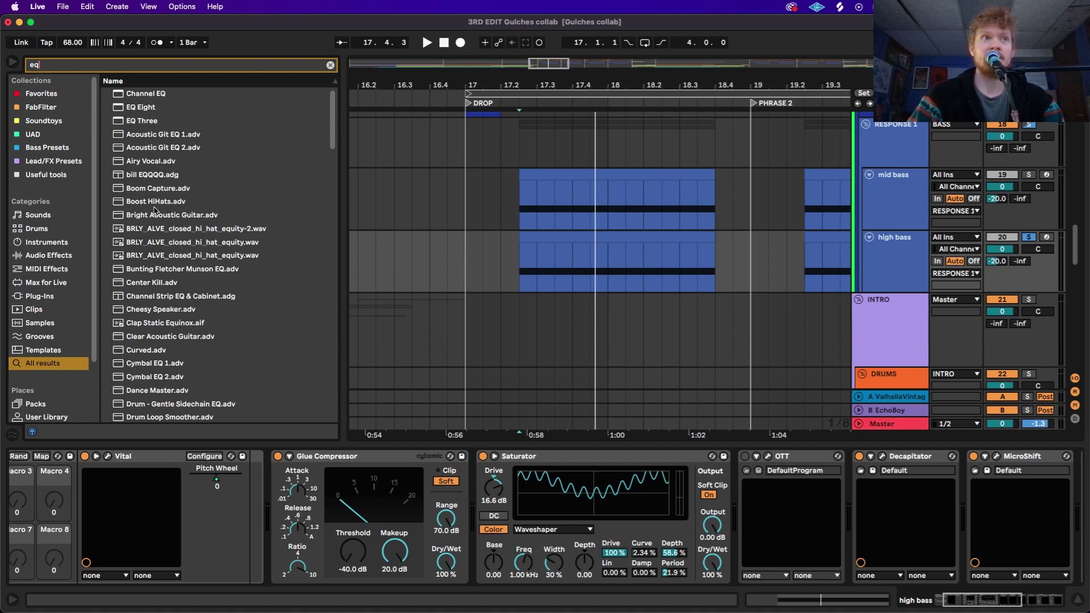
click(172, 109)
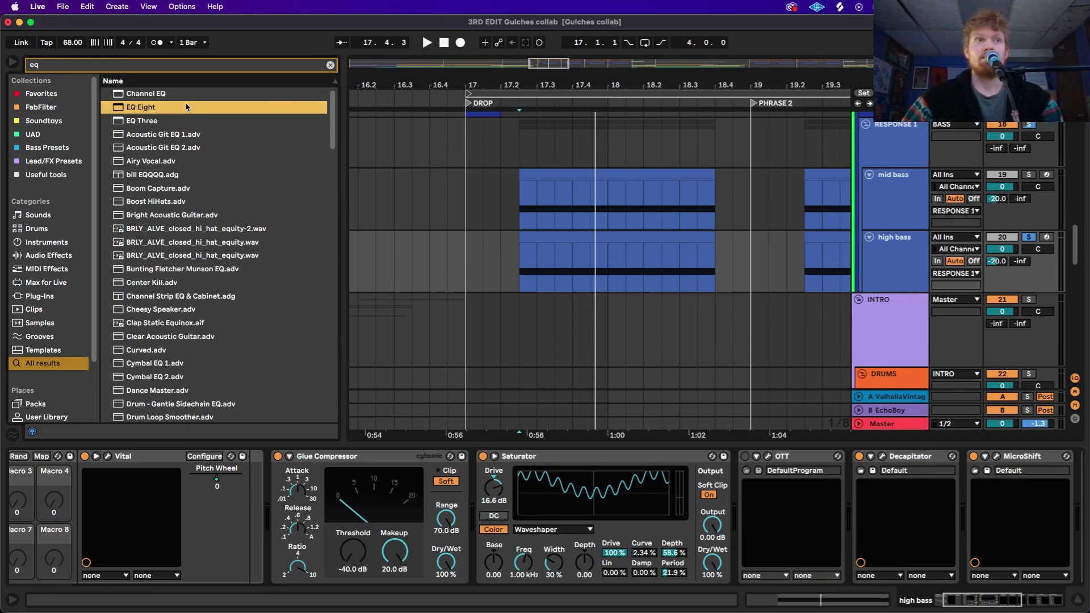
drag(641, 321, 740, 480)
- Bypass the Saturator, turn off EQ Eight's band 1 and play the high bass to examine its unsaturated spectrum
click(477, 457)
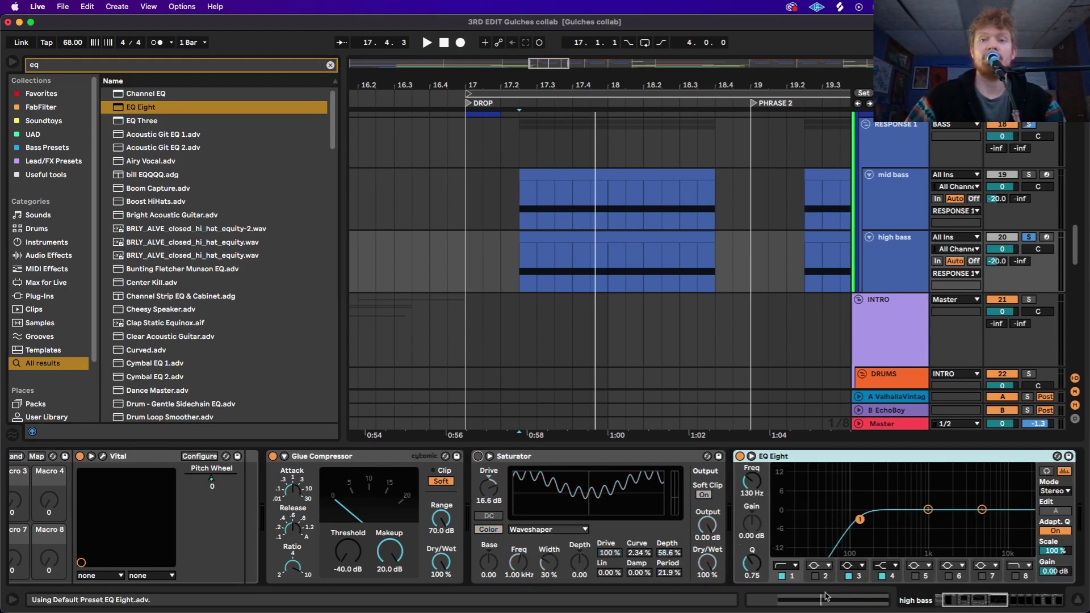
click(788, 577)
key(space)
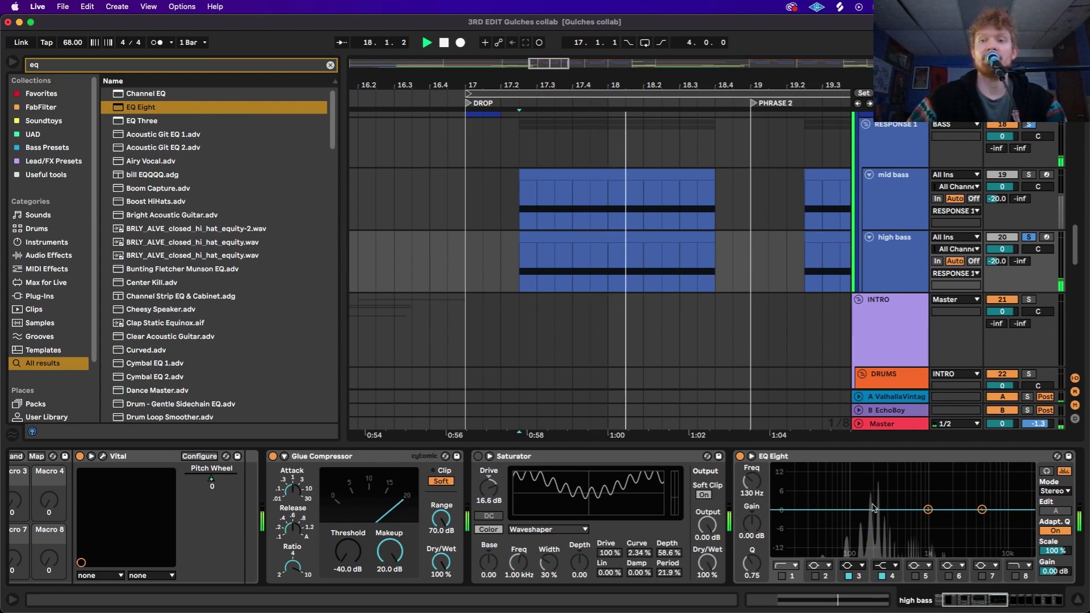
key(space)
key(space)
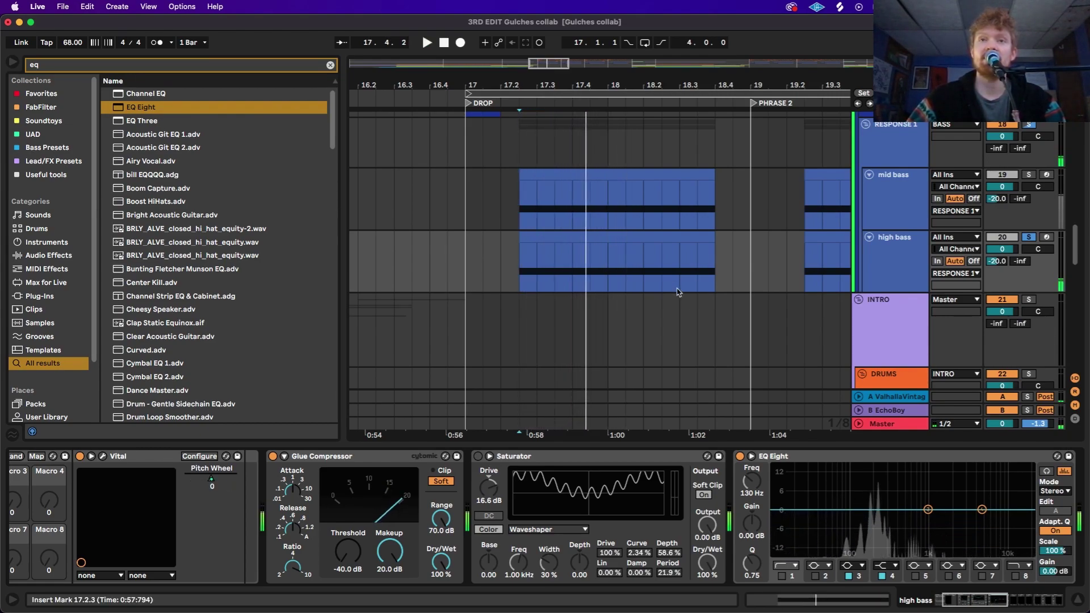
key(space)
- View the SUB and CALL tracks' clips and replay the unsaturated high bass to study its spectrum again
scroll(681, 301, up, 5)
scroll(681, 302, up, 3)
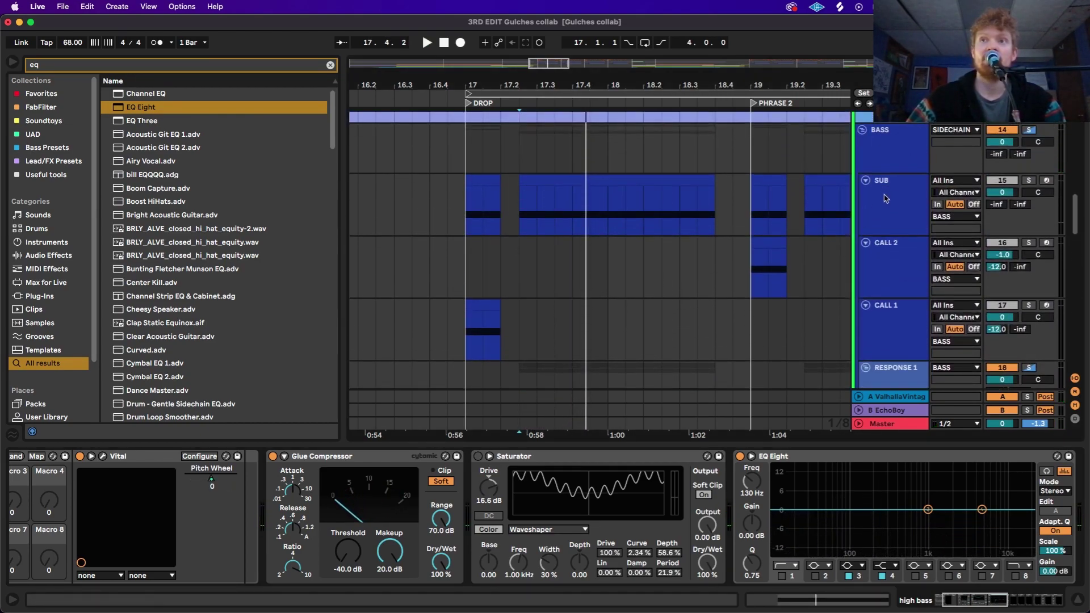
key(space)
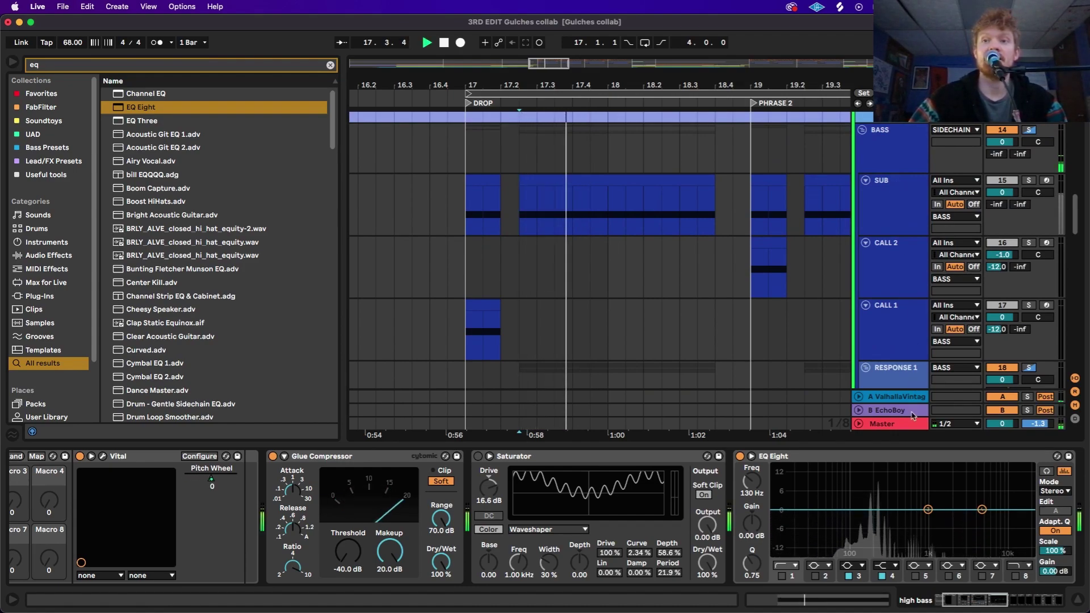
key(space)
- Re-enable the Saturator during high bass playback to examine the added harmonics in EQ Eight, and replay the section with the solo removed
scroll(817, 303, down, 5)
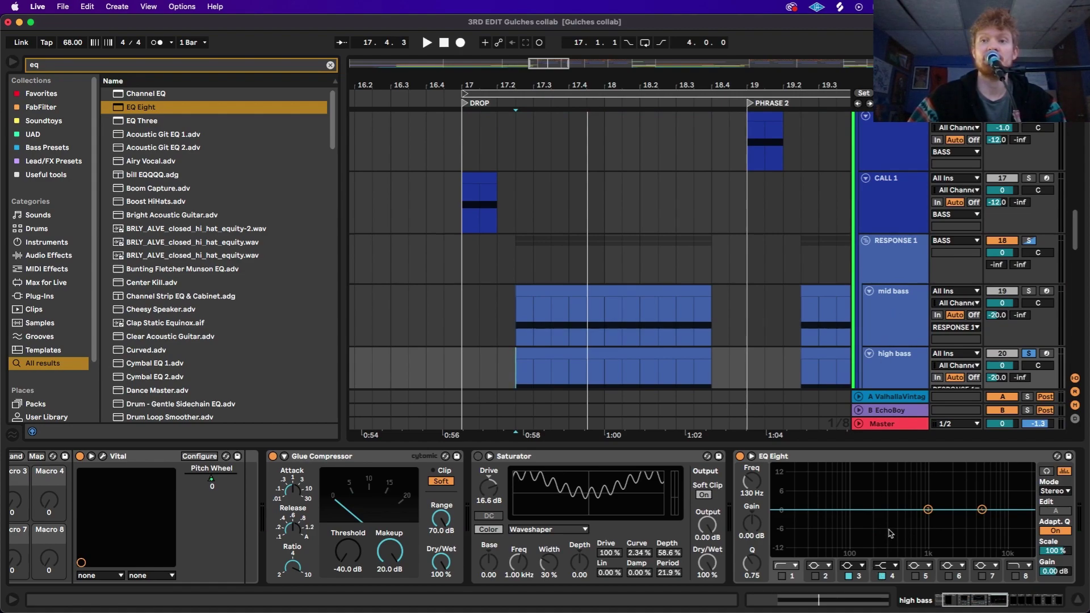
scroll(634, 318, down, 2)
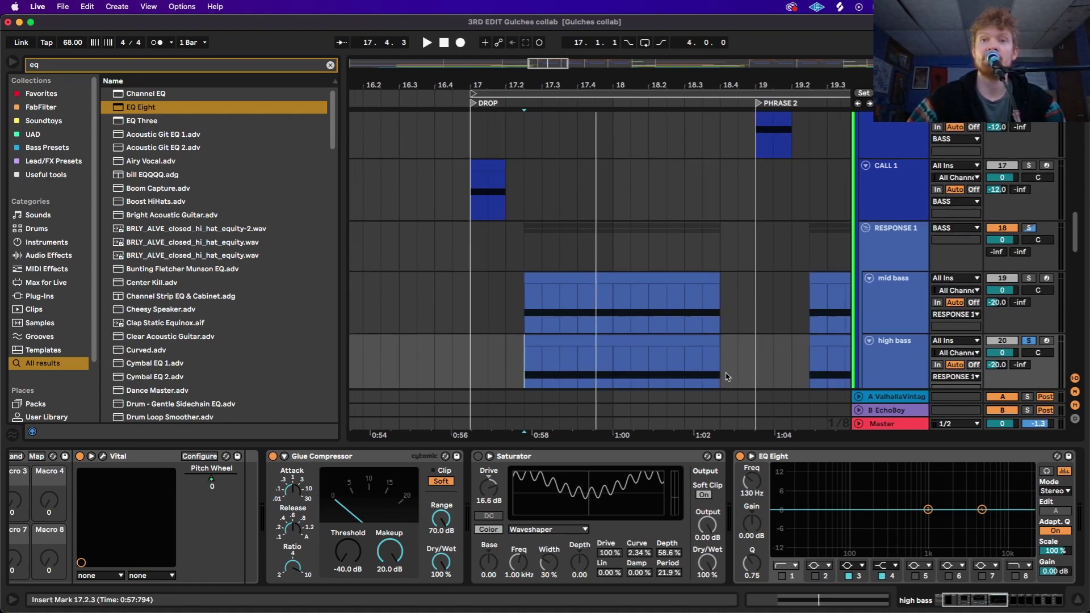
key(space)
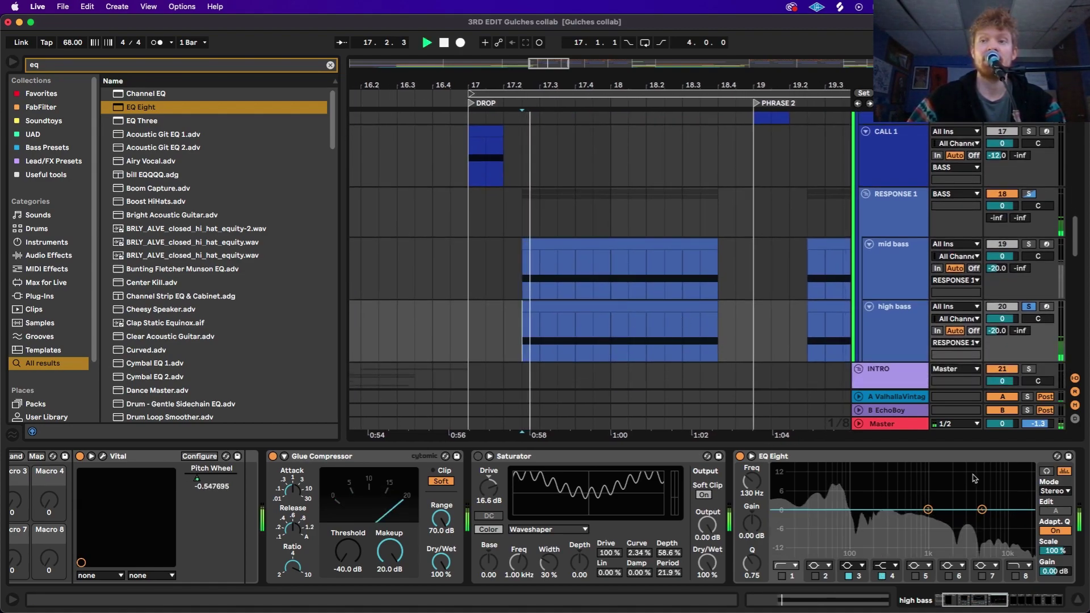
click(479, 456)
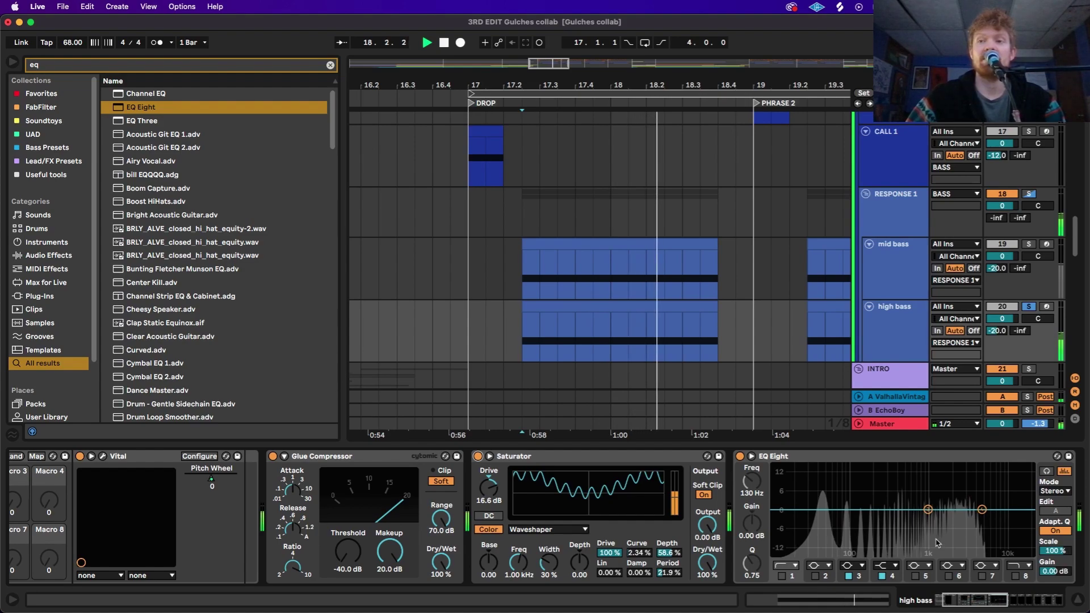
key(space)
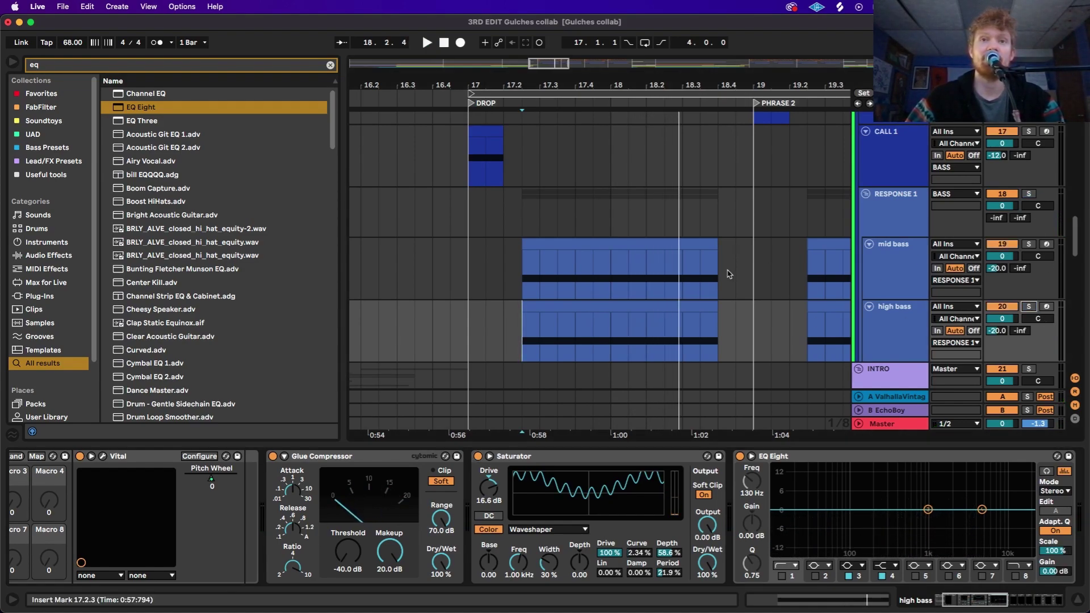
key(space)
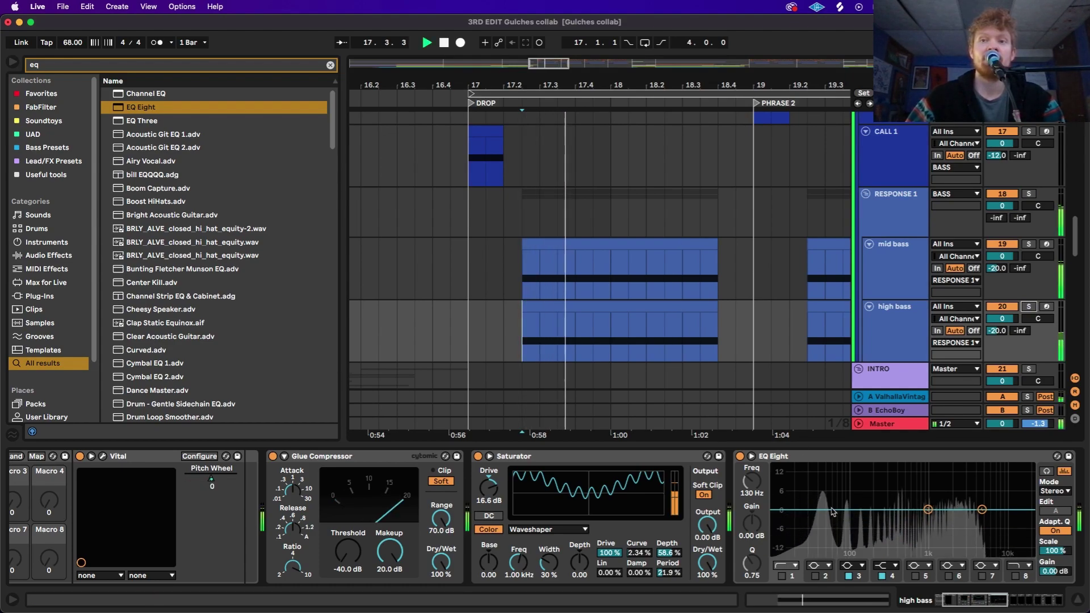
- Review the high bass device chain from the Instrument Rack through OTT, Decapitator, MicroShift and GClip, and replay its section
scroll(837, 511, right, 2)
scroll(837, 510, right, 5)
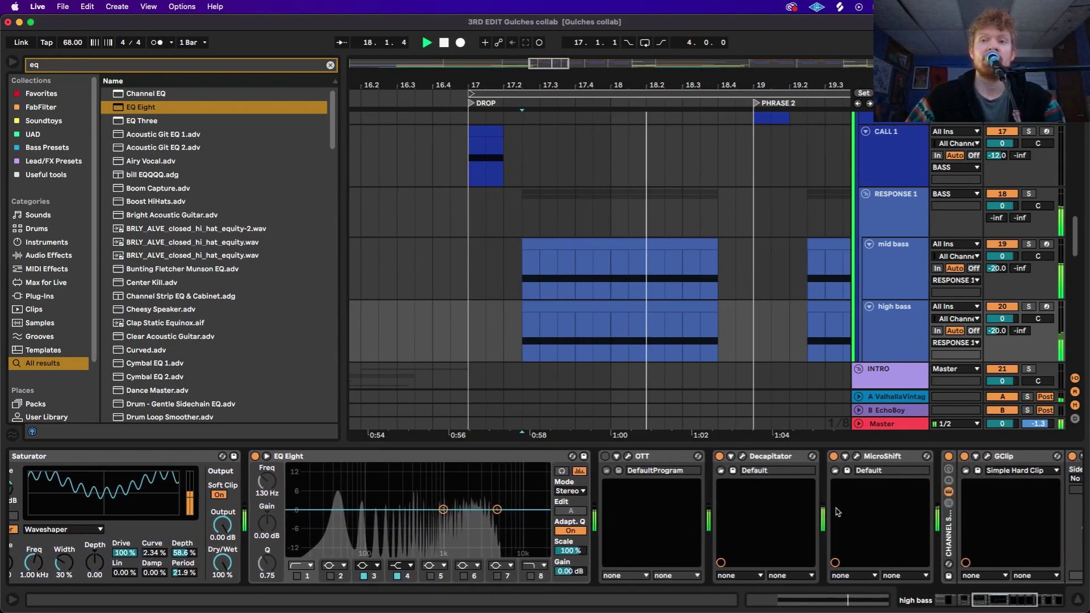
scroll(837, 511, left, 10)
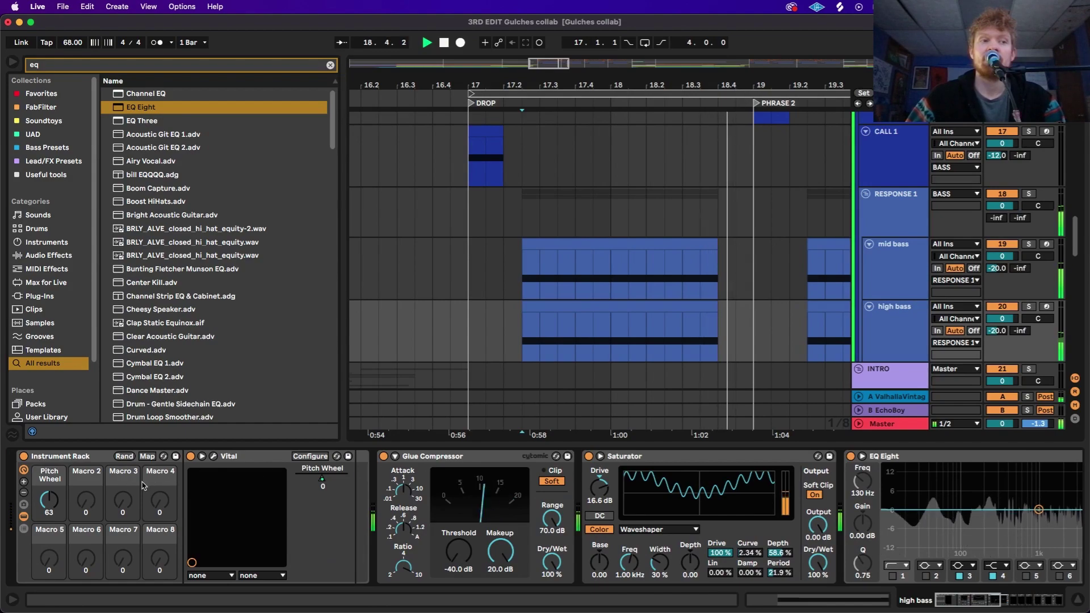
key(space)
key(space)
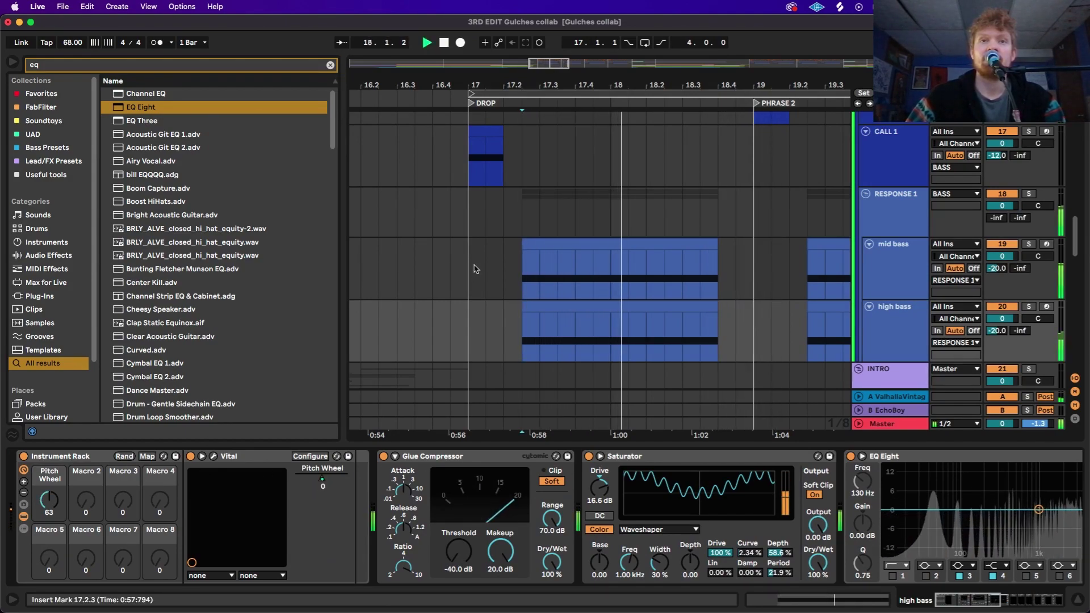
- Play the drop from 17.1.1 through PHRASE 2 to bar 21, following the SUB, CALL and RESPONSE 1 clips
click(469, 286)
key(space)
key(space)
scroll(469, 286, up, 10)
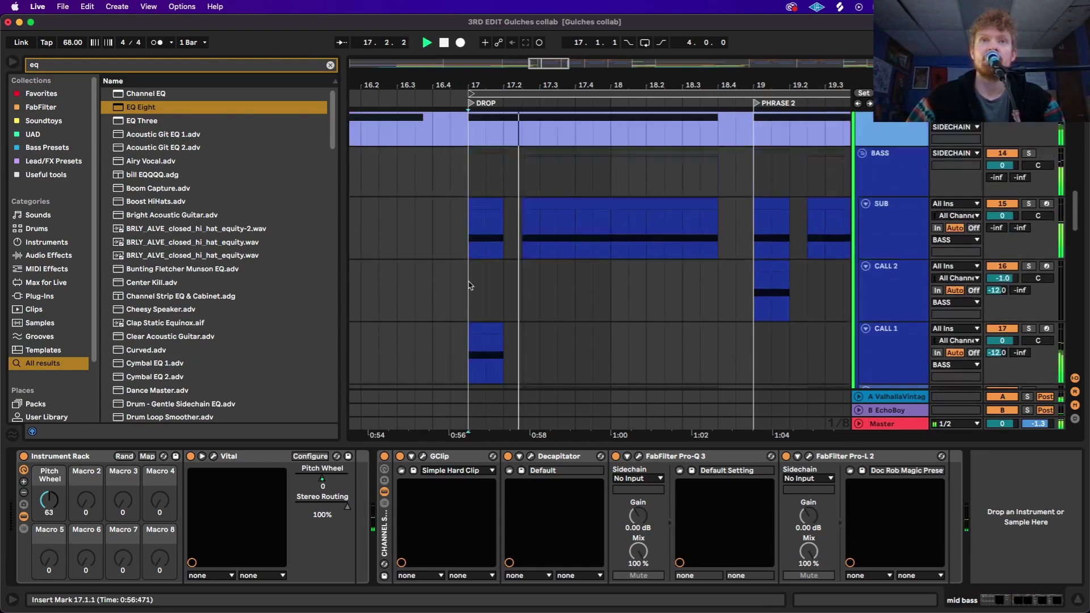
scroll(469, 286, down, 10)
scroll(531, 270, down, 4)
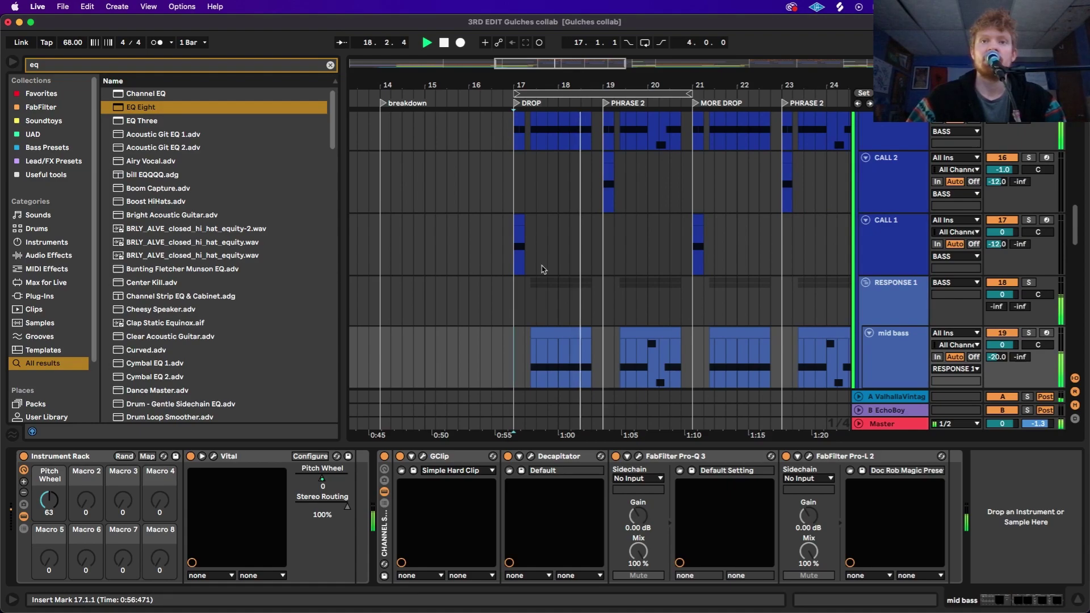
scroll(557, 276, right, 2)
scroll(556, 276, right, 1)
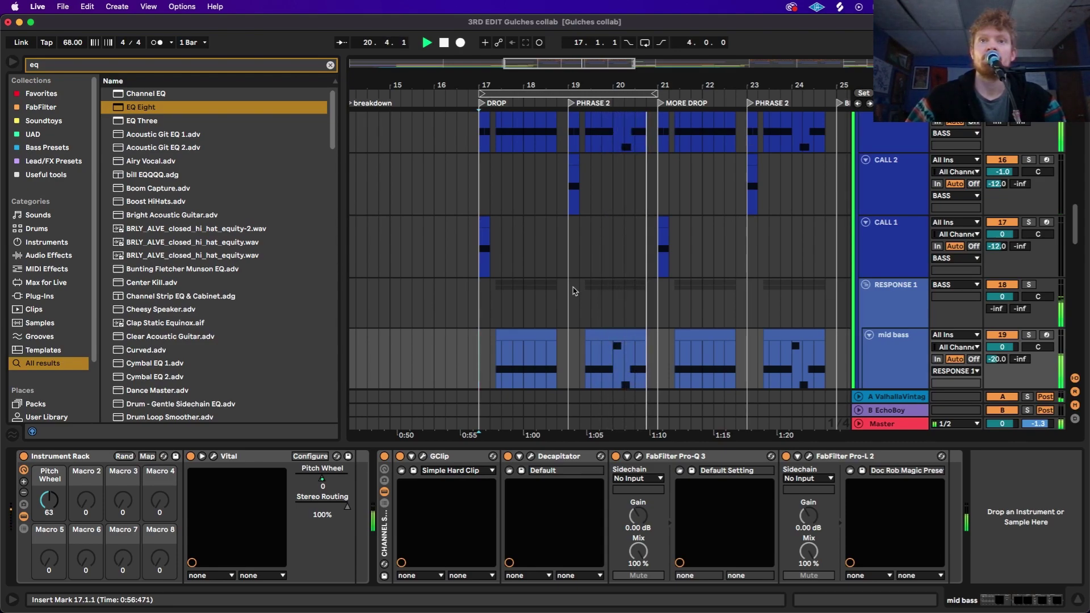
key(space)
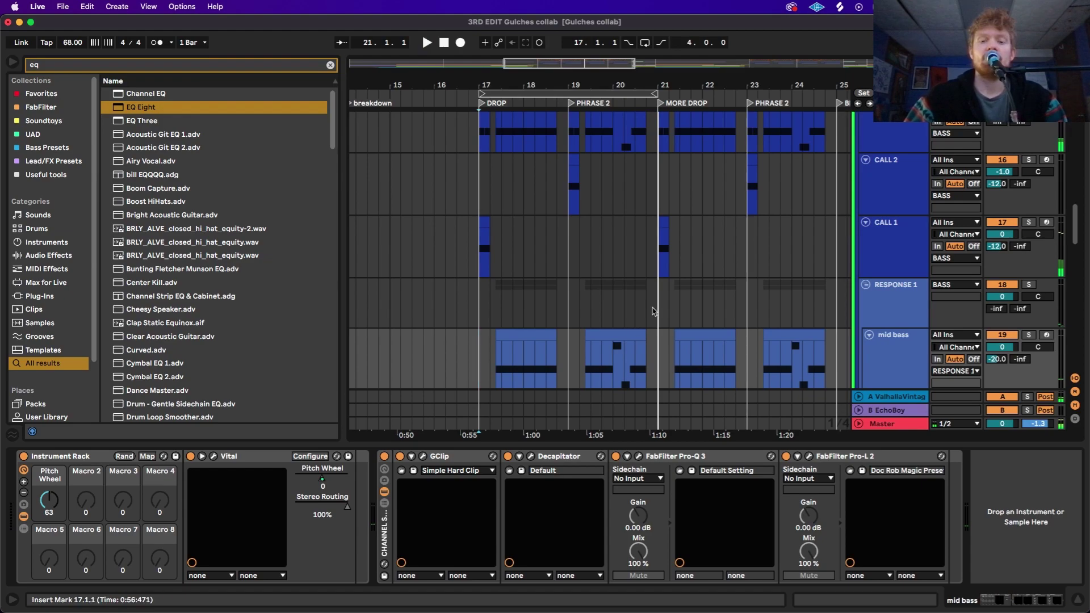
scroll(564, 293, down, 3)
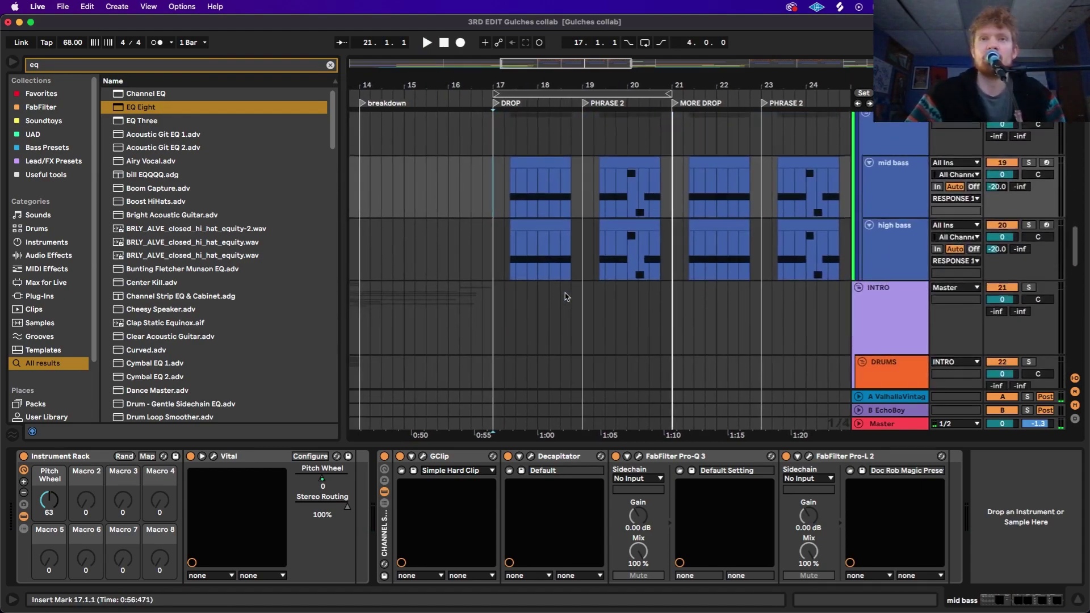
scroll(565, 293, up, 3)
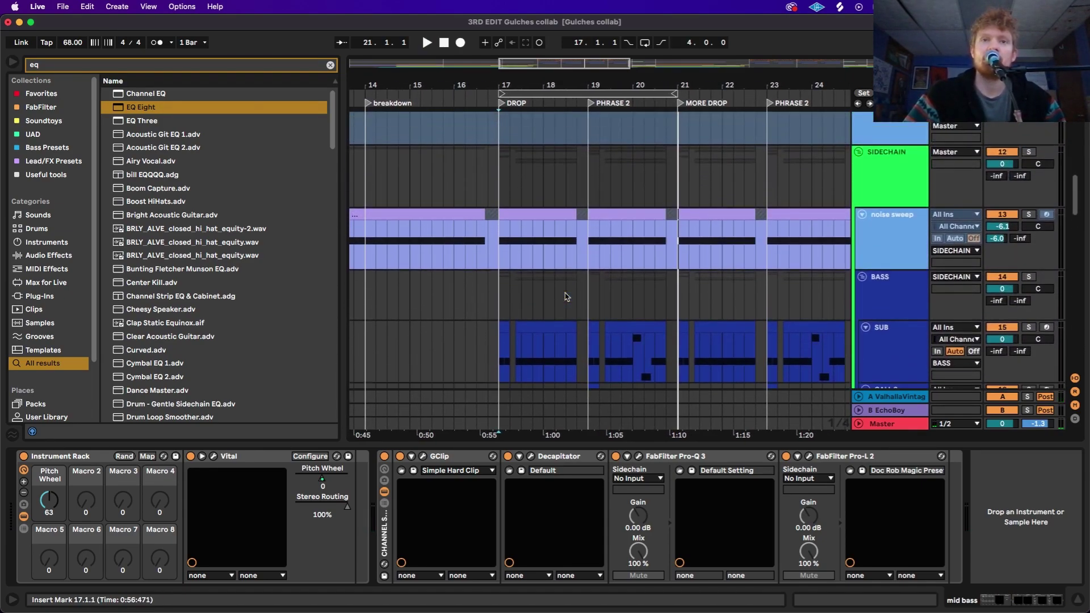
scroll(565, 293, down, 5)
scroll(518, 197, up, 5)
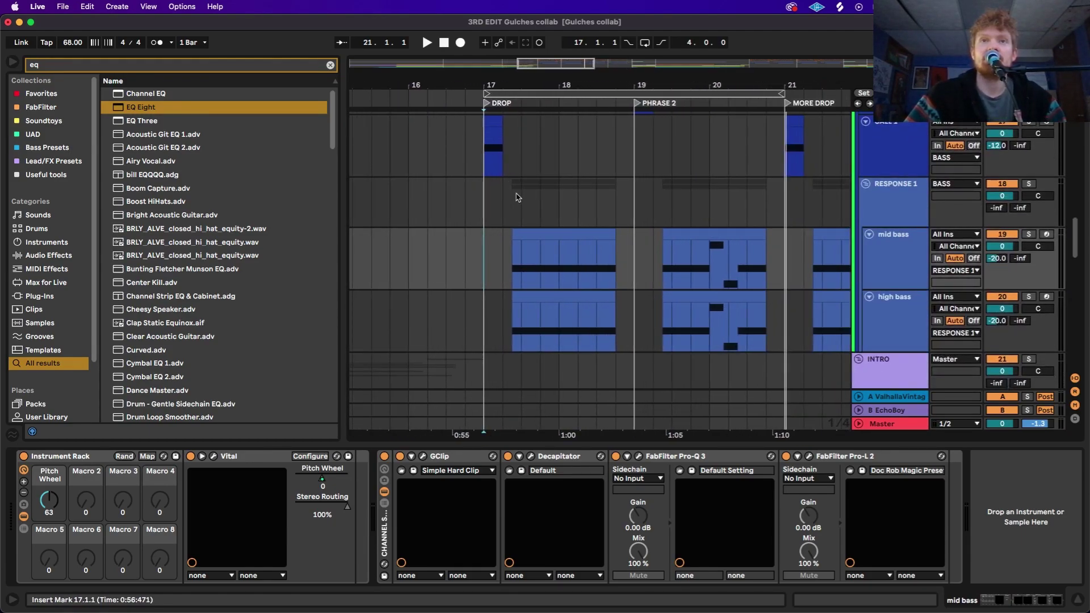
scroll(518, 197, down, 10)
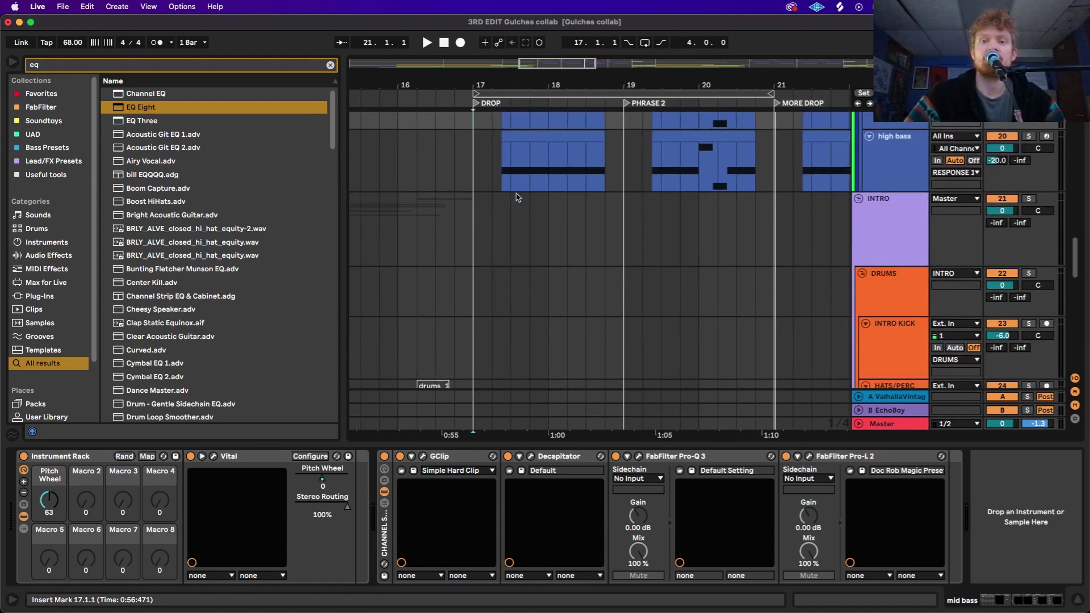